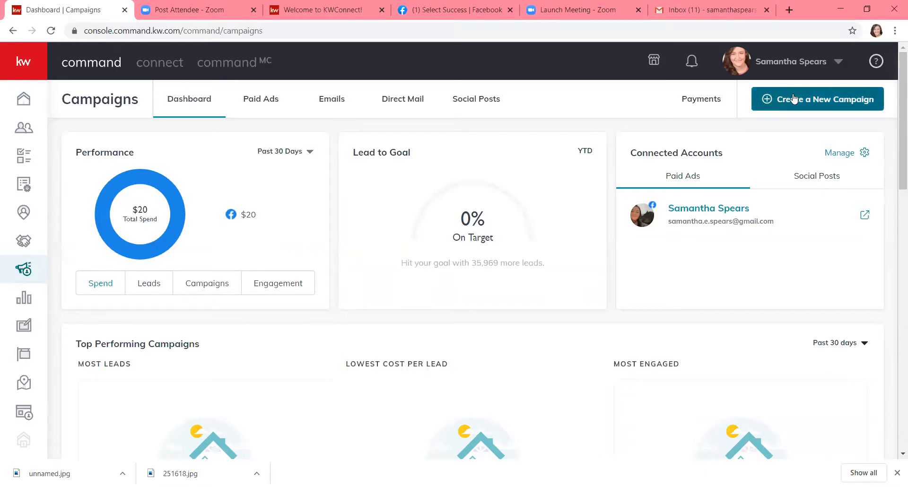
# Start a new Direct Mail campaign named 'Coffee and Command'
pyautogui.click(808, 101)
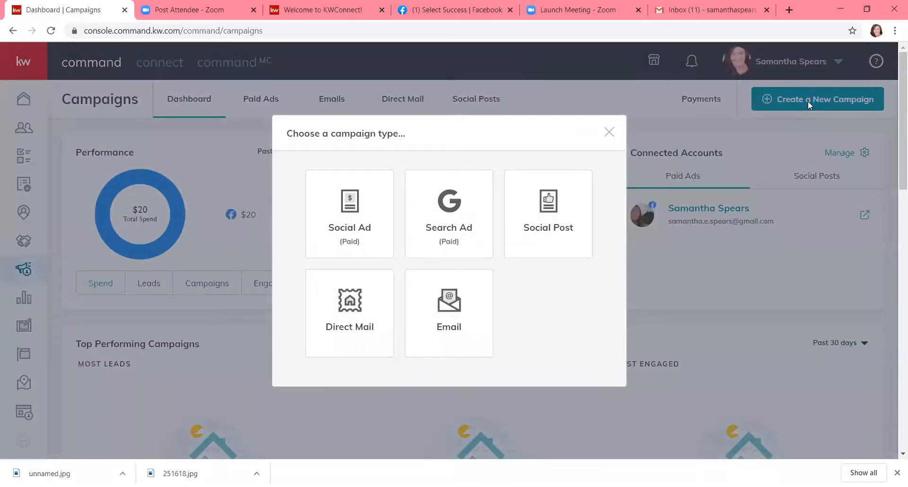
pyautogui.click(349, 317)
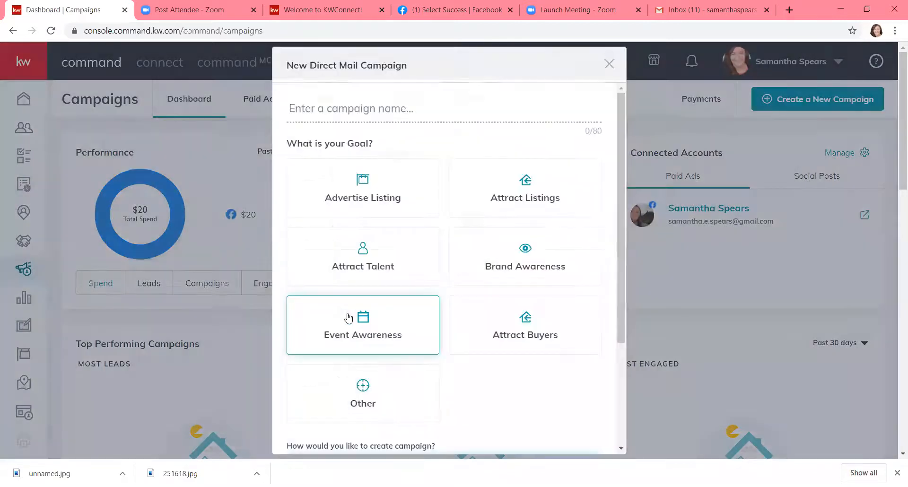
pyautogui.click(378, 106)
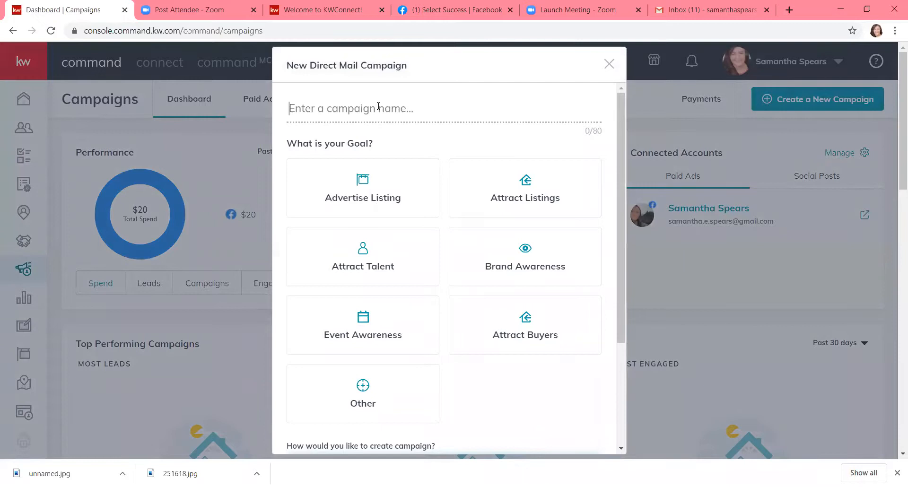
pyautogui.write('Coffee a')
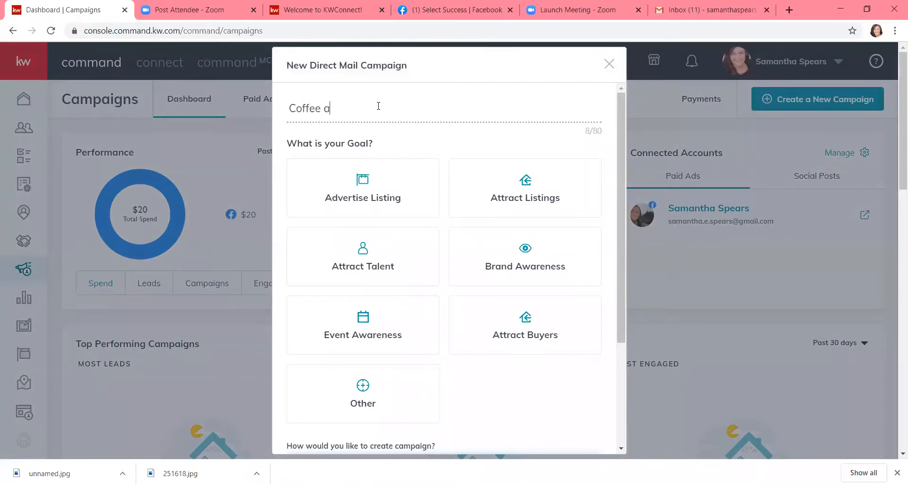
pyautogui.write('nd Command')
# Choose the Advertise Listing goal, keep the default templates, and set up the campaign
pyautogui.scroll(-1, 431, 146)
pyautogui.click(394, 152)
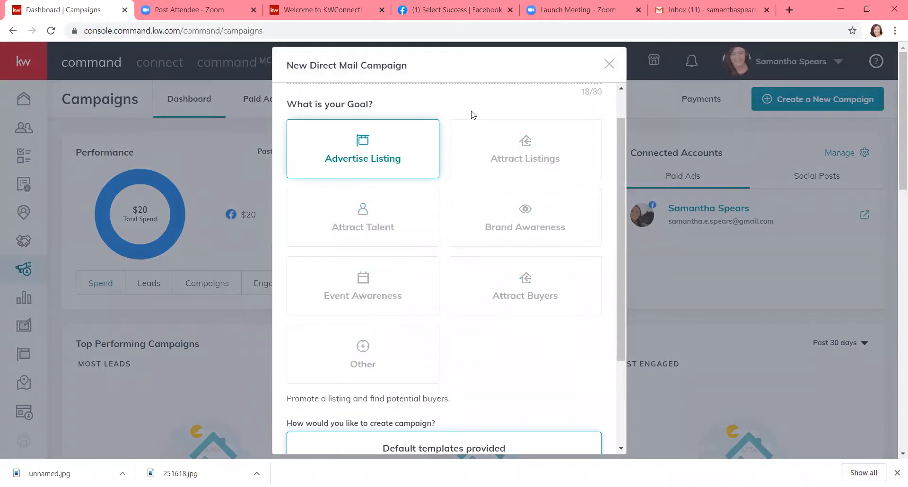
pyautogui.scroll(-3, 471, 115)
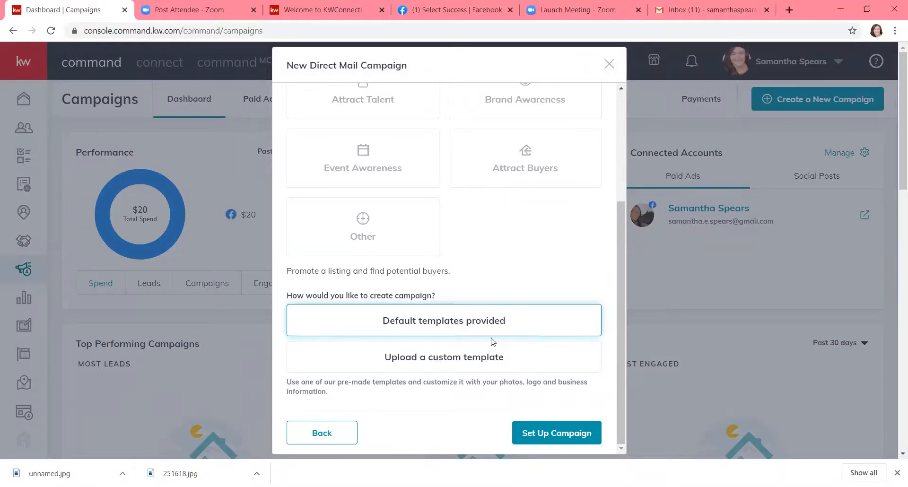
pyautogui.scroll(-3, 505, 321)
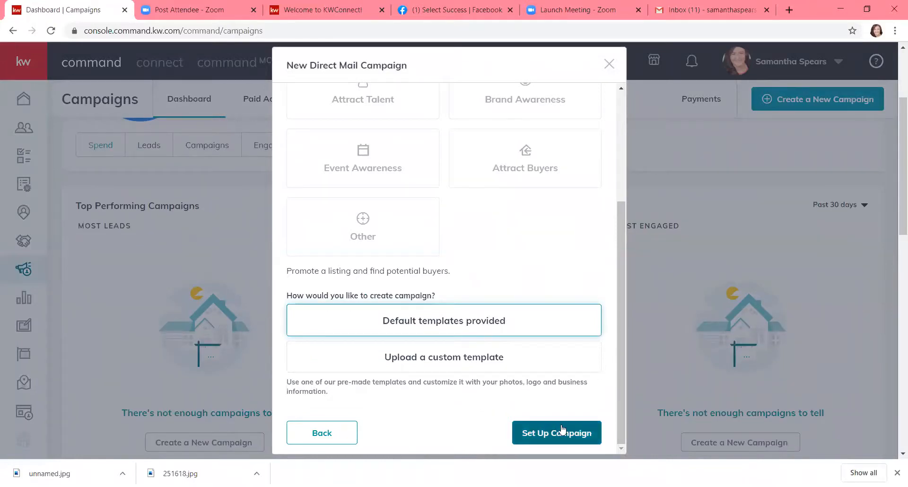
pyautogui.click(542, 430)
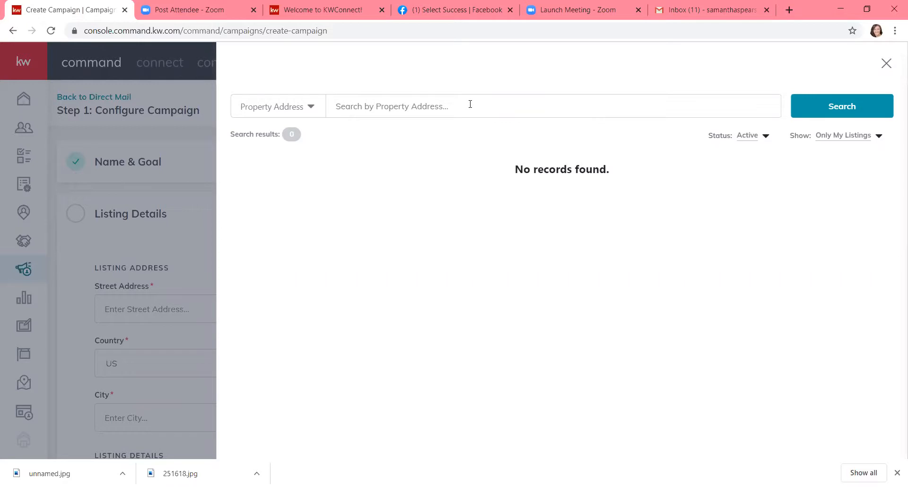
pyautogui.click(829, 142)
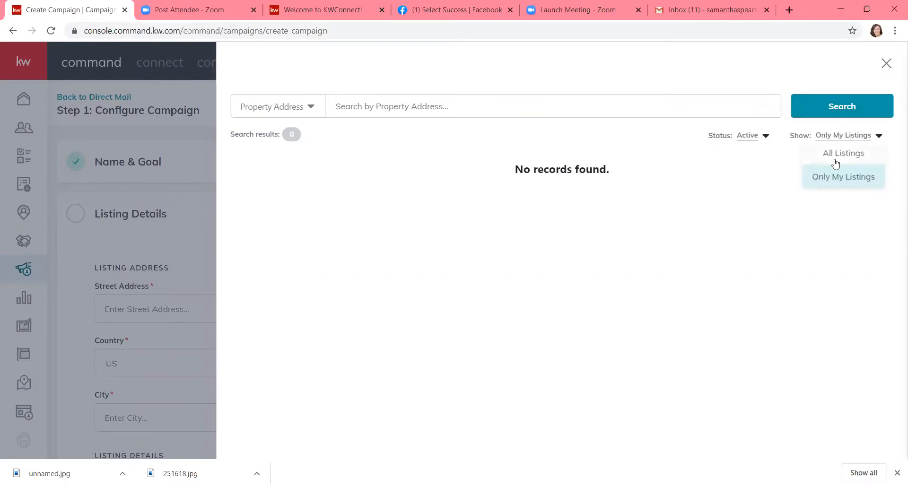
pyautogui.click(835, 160)
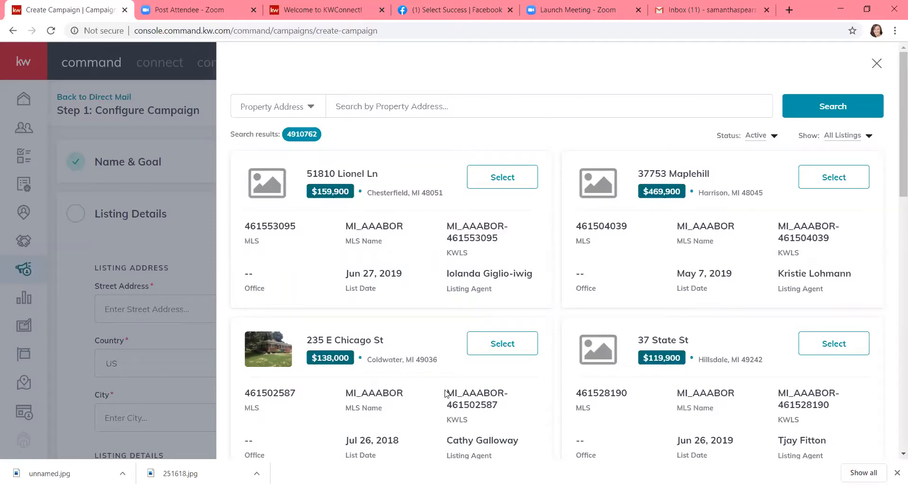
pyautogui.click(555, 112)
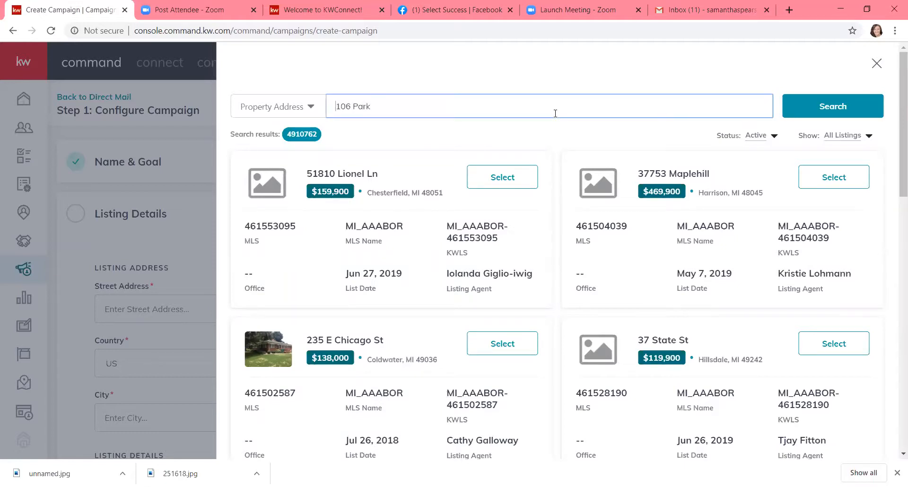
pyautogui.click(825, 107)
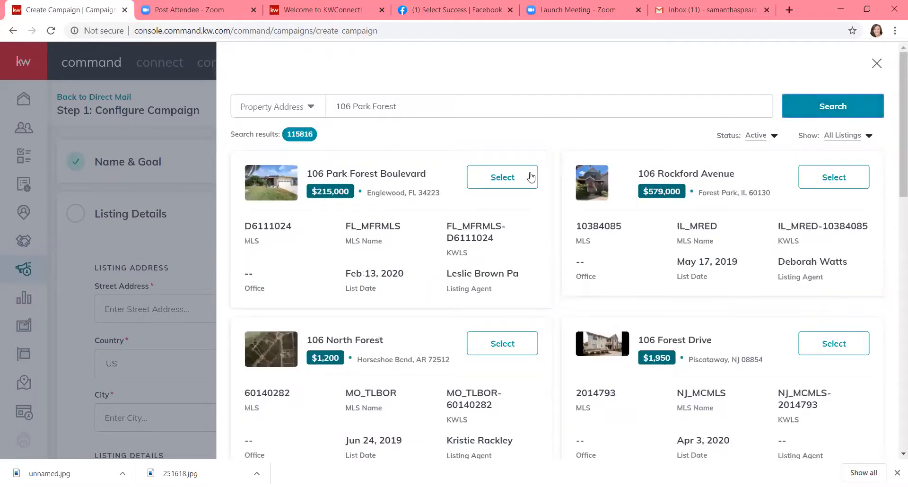
pyautogui.click(503, 179)
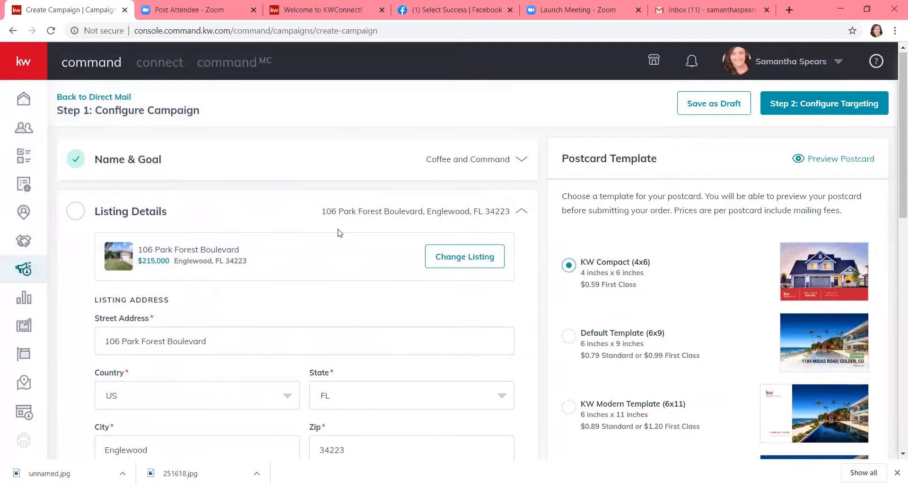
# Set the listing to 2 bedrooms and 2.0 bathrooms
pyautogui.scroll(-2, 339, 230)
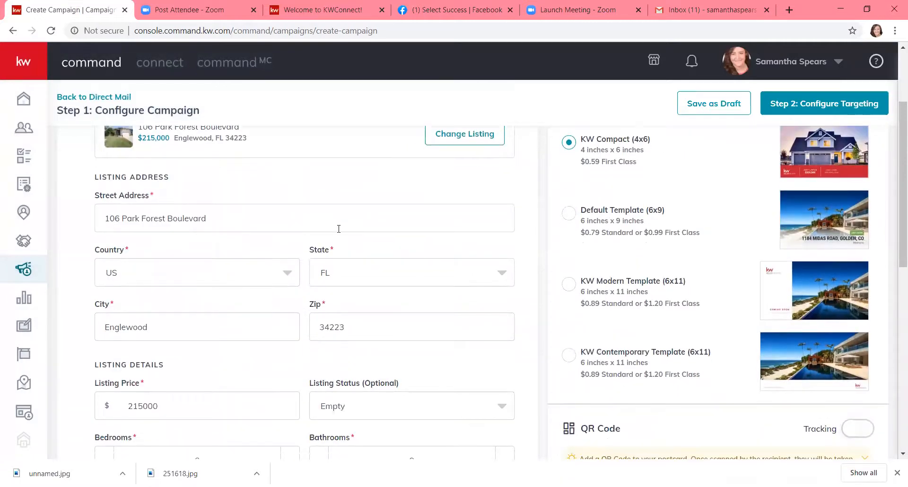
pyautogui.scroll(-4, 339, 230)
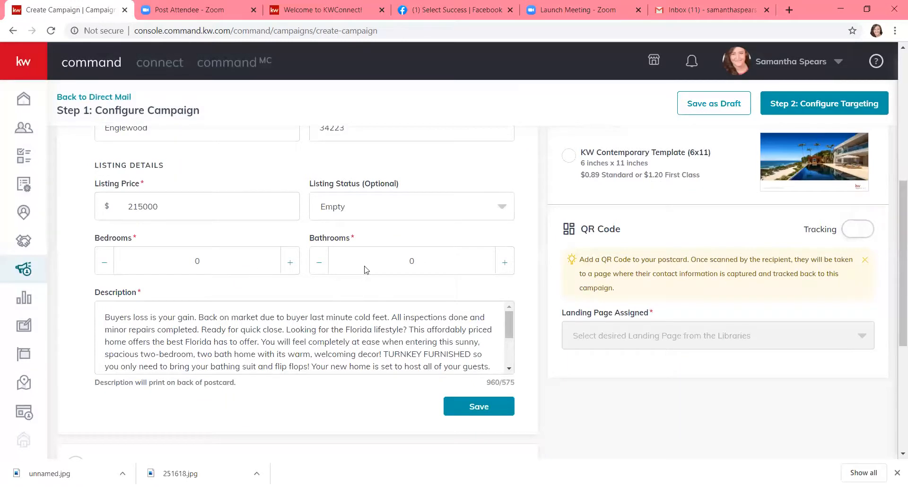
pyautogui.click(289, 263)
pyautogui.click(289, 263)
pyautogui.click(504, 265)
pyautogui.click(505, 266)
# Choose the Default Template (6x9) postcard
pyautogui.scroll(5, 661, 217)
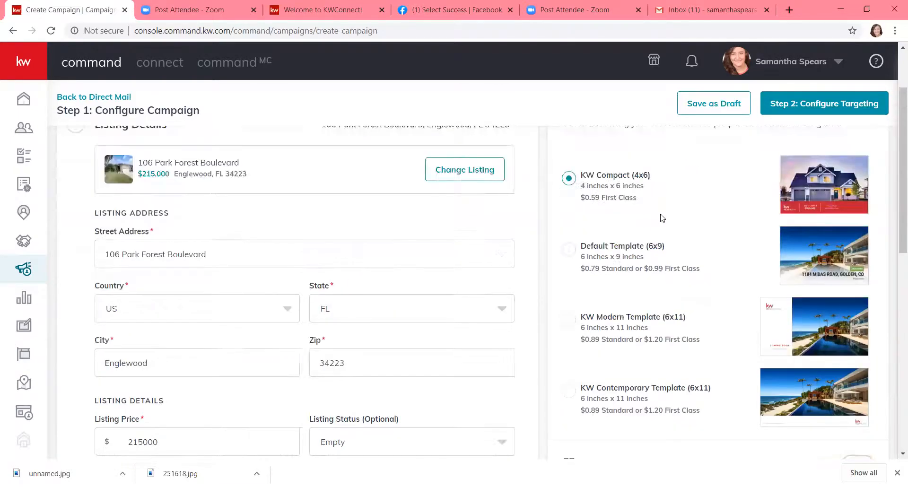
pyautogui.scroll(2, 661, 217)
pyautogui.scroll(-3, 661, 217)
pyautogui.scroll(2, 660, 218)
pyautogui.scroll(-1, 660, 218)
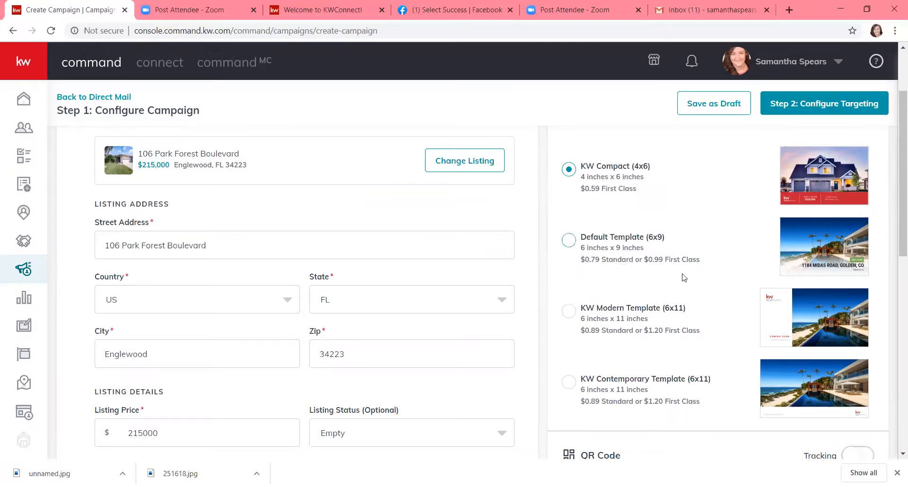
pyautogui.scroll(-1, 684, 277)
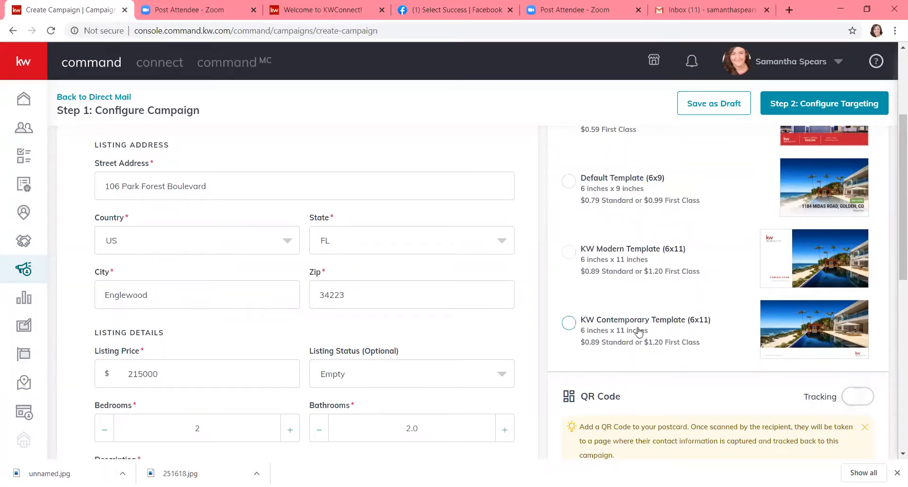
pyautogui.scroll(3, 669, 334)
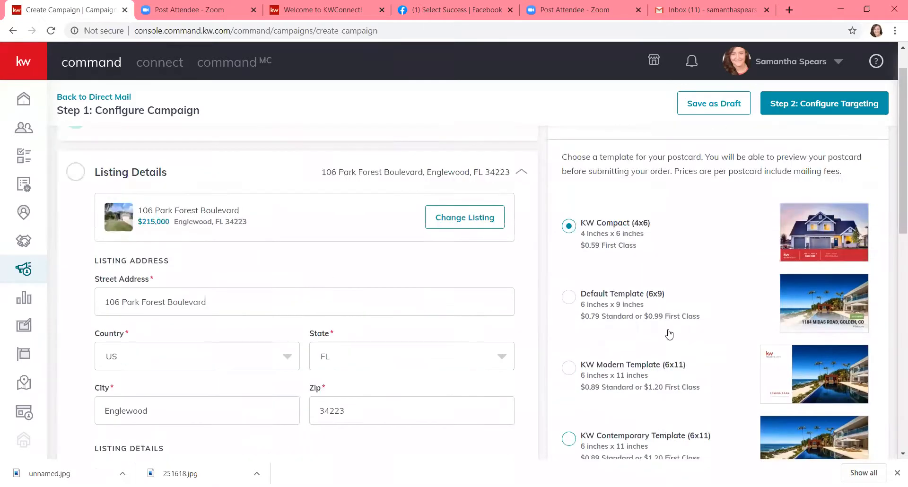
pyautogui.scroll(-3, 666, 341)
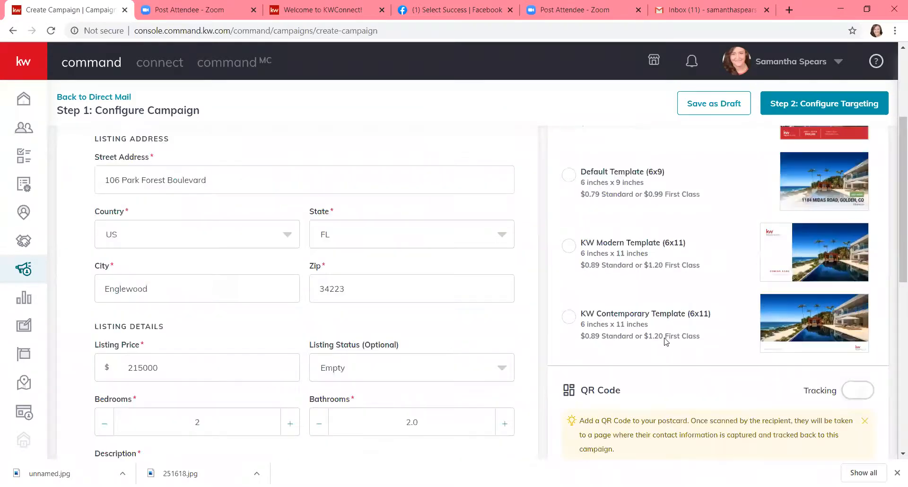
pyautogui.click(570, 172)
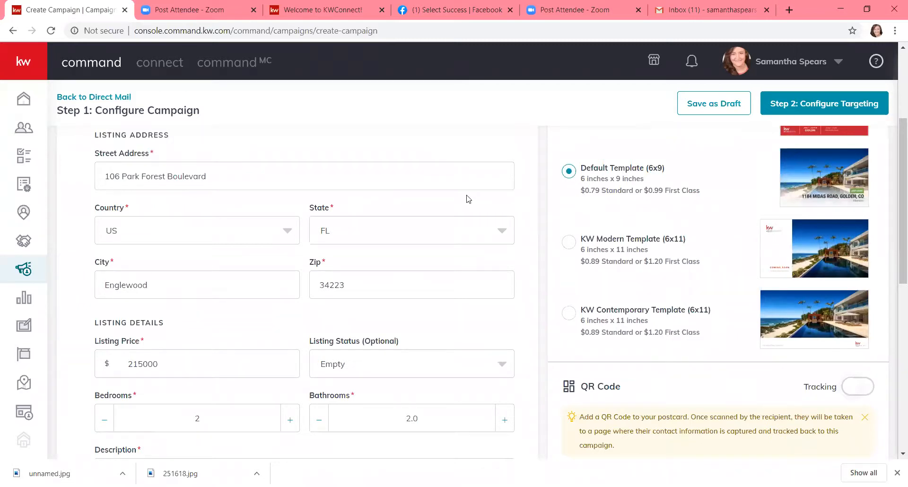
# Insert 'JUST LISTED!' at the start of the description and save Listing Details
pyautogui.scroll(-4, 466, 199)
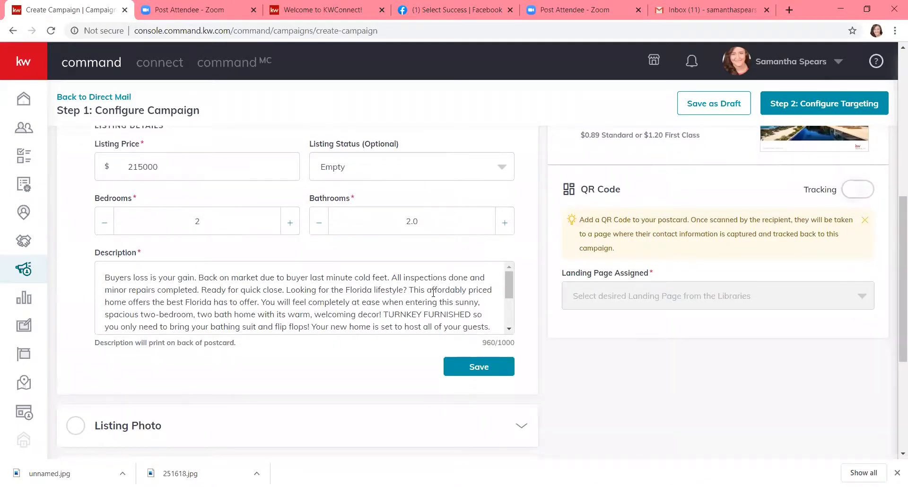
pyautogui.scroll(-3, 433, 294)
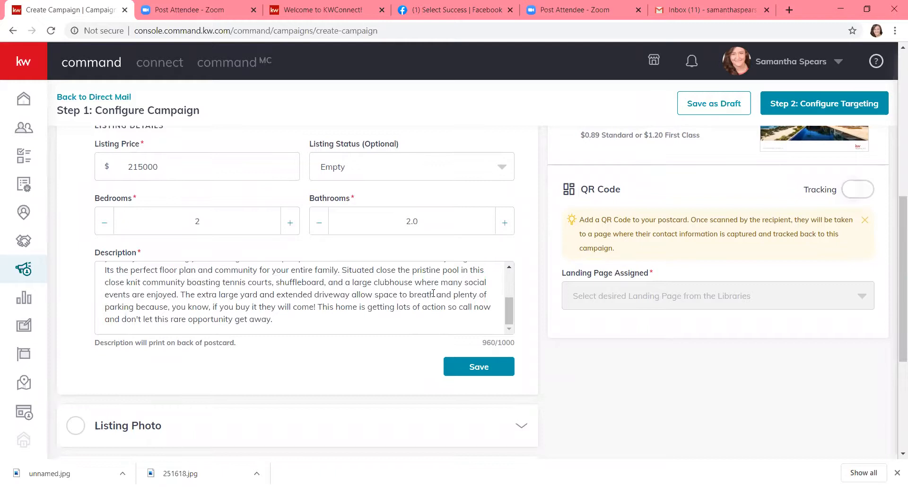
pyautogui.scroll(3, 433, 294)
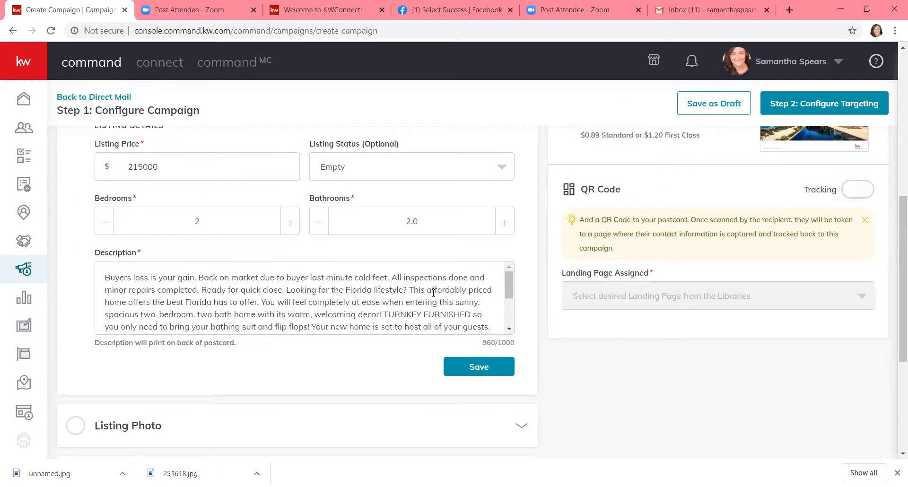
pyautogui.scroll(-3, 433, 293)
pyautogui.scroll(3, 433, 293)
pyautogui.scroll(-3, 433, 293)
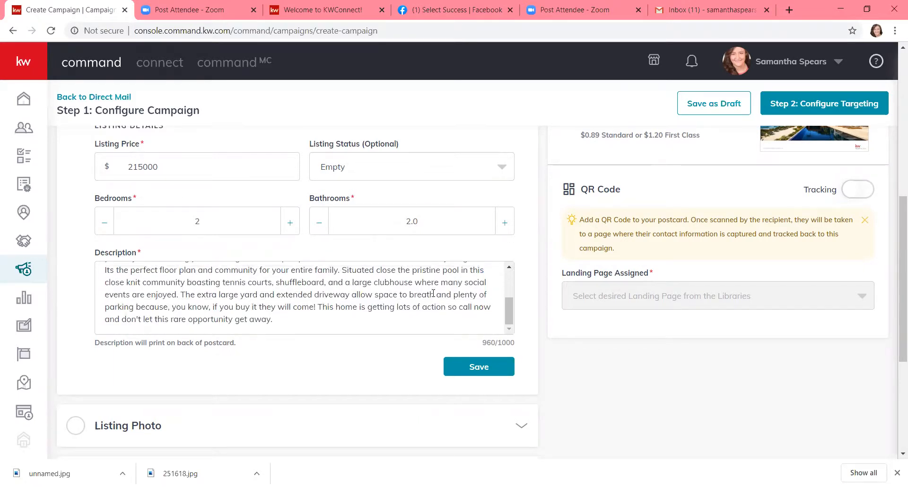
pyautogui.scroll(3, 406, 307)
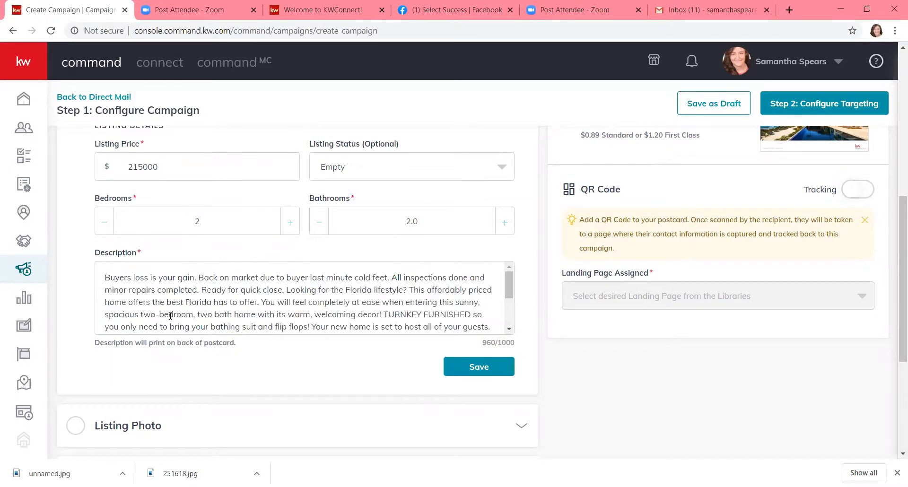
pyautogui.click(105, 277)
pyautogui.write('JUST LISTED')
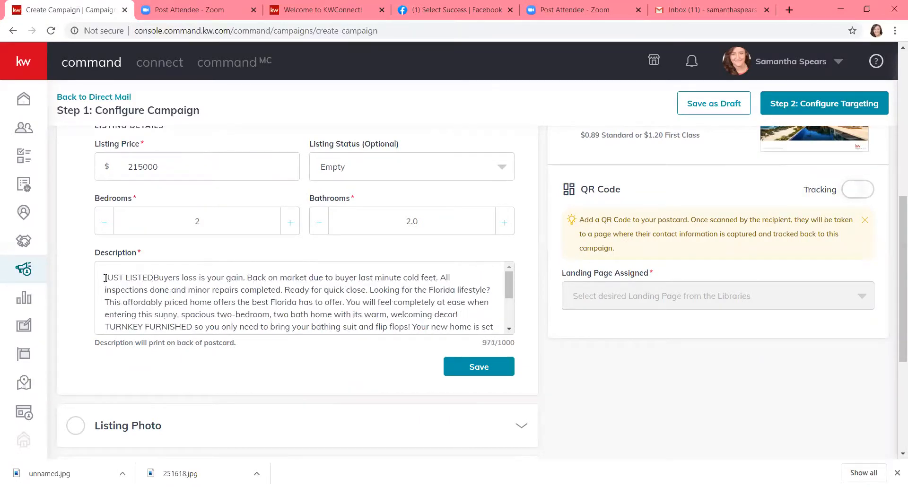
pyautogui.write('!')
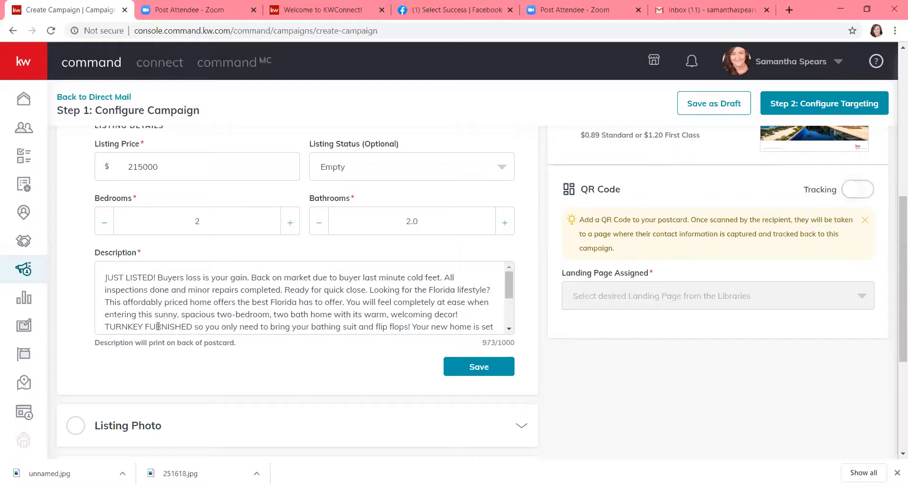
pyautogui.scroll(-3, 158, 327)
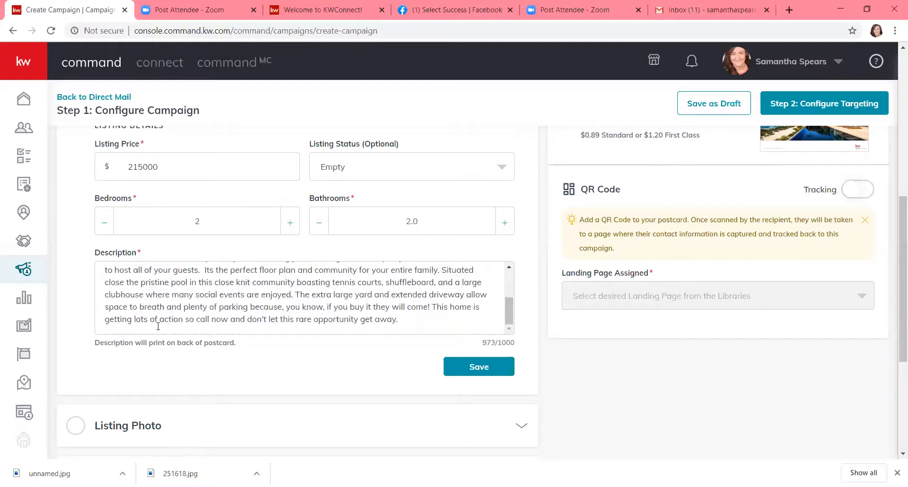
pyautogui.click(462, 376)
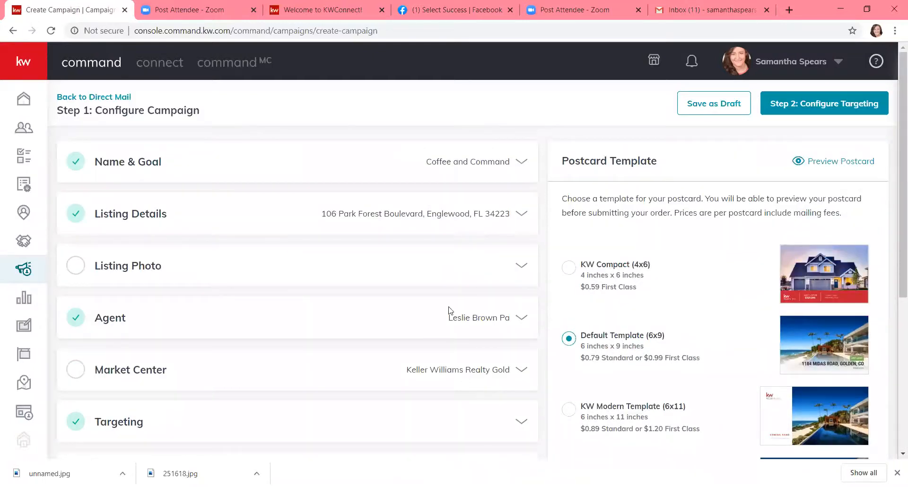
# Expand the listing photo options and select the first house photo
pyautogui.click(155, 266)
pyautogui.scroll(-3, 151, 265)
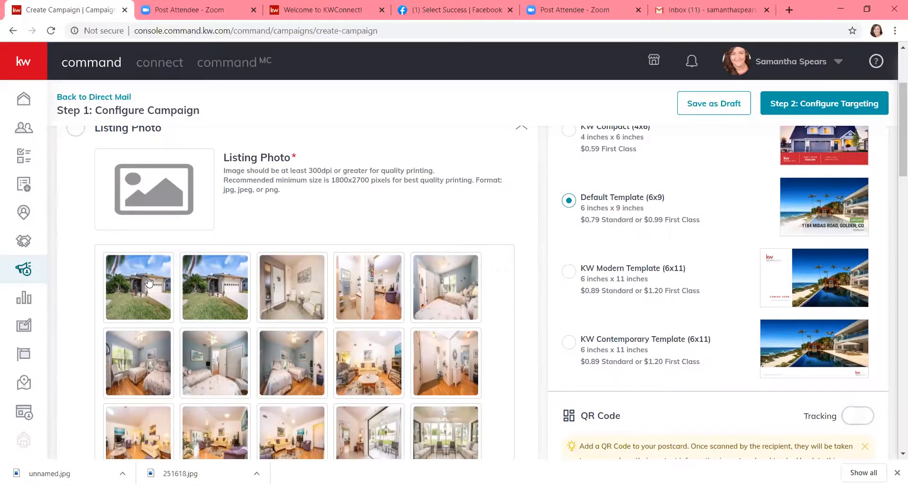
pyautogui.click(148, 282)
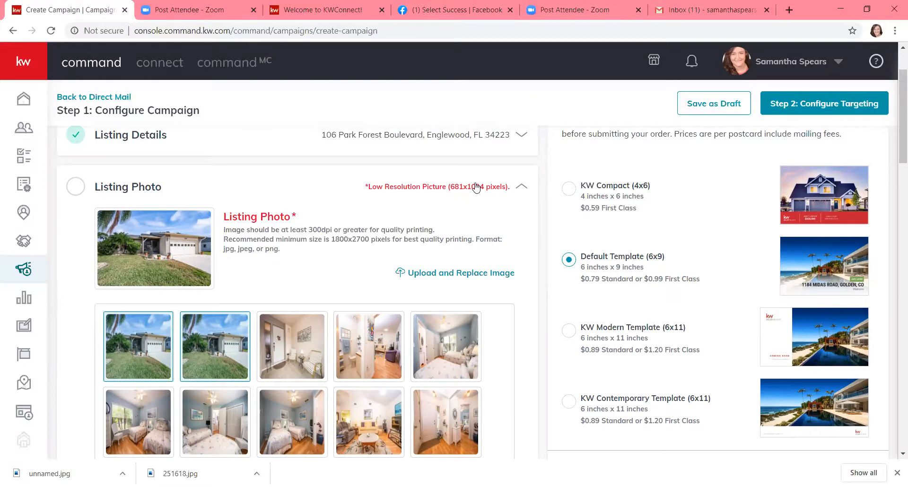
# Replace the photo with the 'unnamed' image from Recent files and save it
pyautogui.click(475, 278)
pyautogui.click(51, 66)
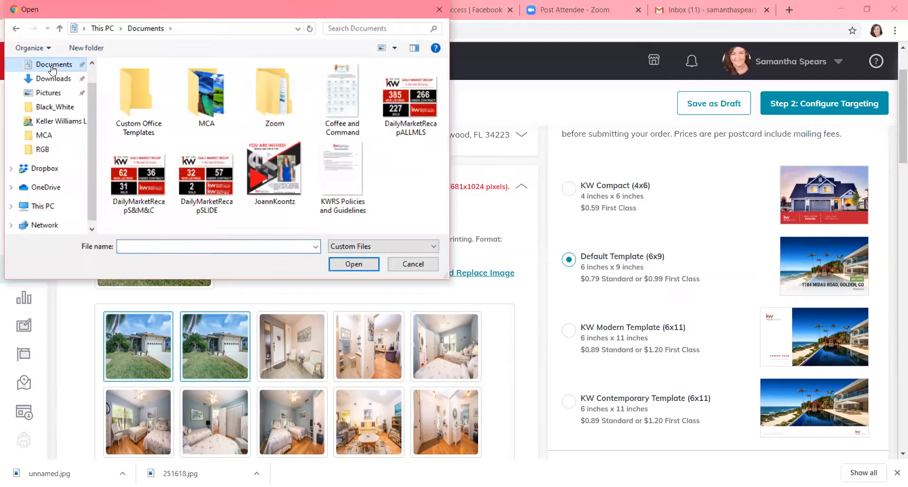
pyautogui.scroll(1, 52, 70)
pyautogui.click(50, 73)
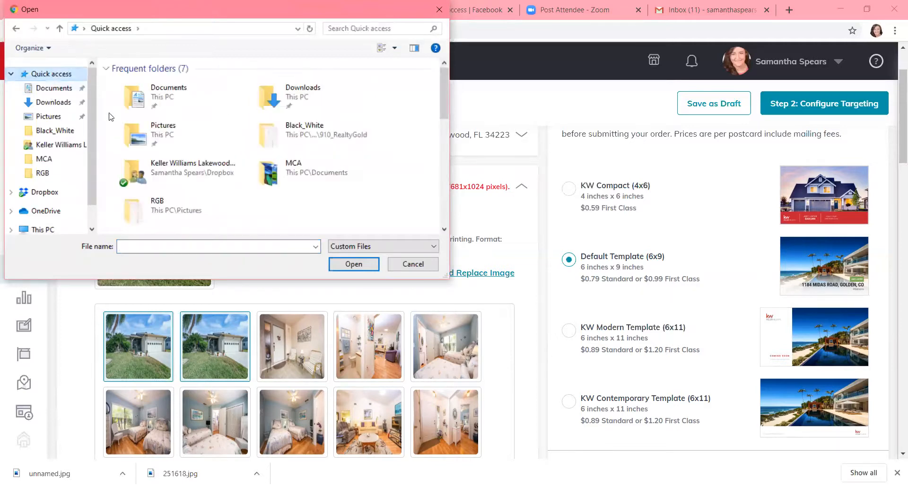
pyautogui.scroll(-2, 156, 146)
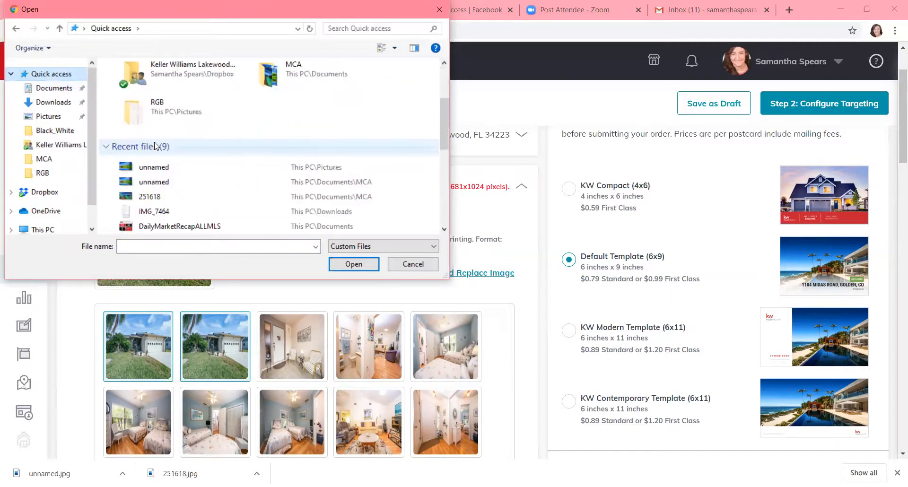
pyautogui.doubleClick(153, 168)
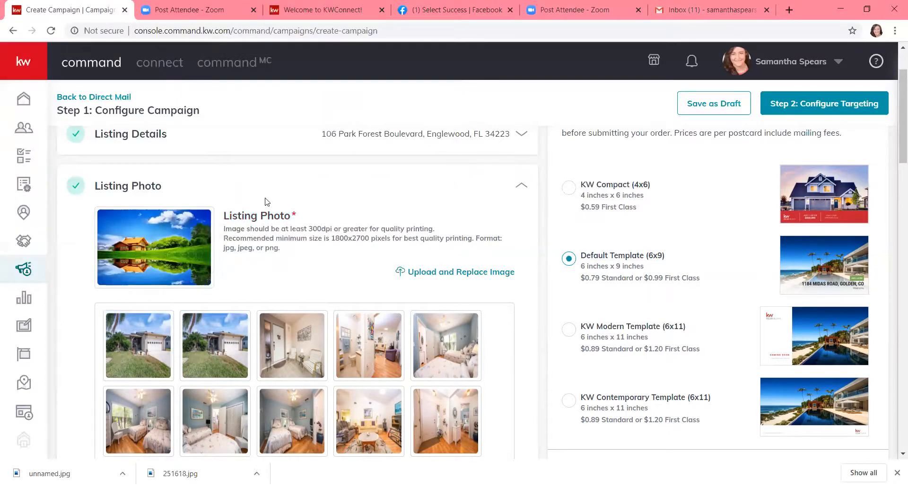
pyautogui.scroll(-2, 266, 202)
pyautogui.scroll(-5, 265, 201)
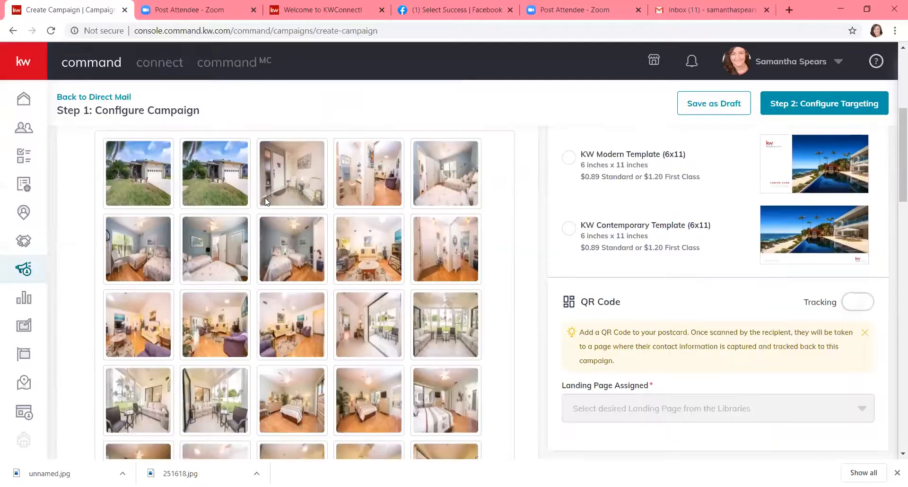
pyautogui.scroll(-8, 265, 197)
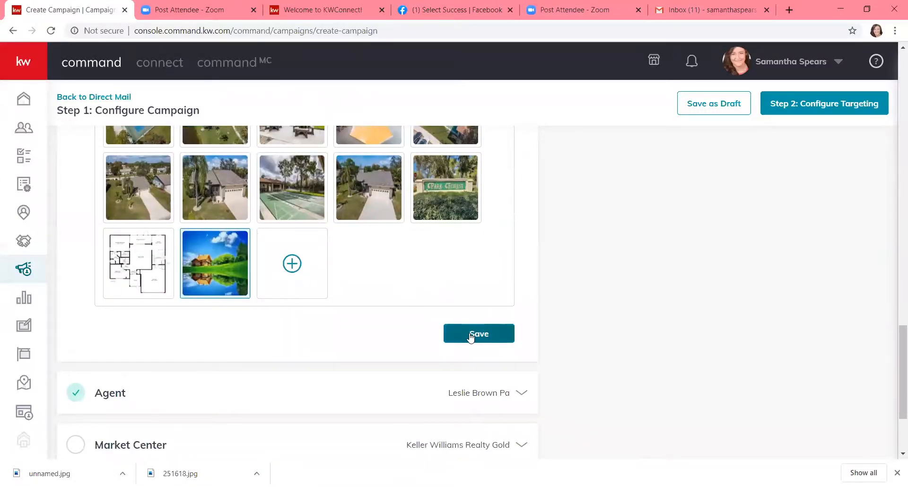
pyautogui.click(479, 334)
pyautogui.scroll(5, 470, 337)
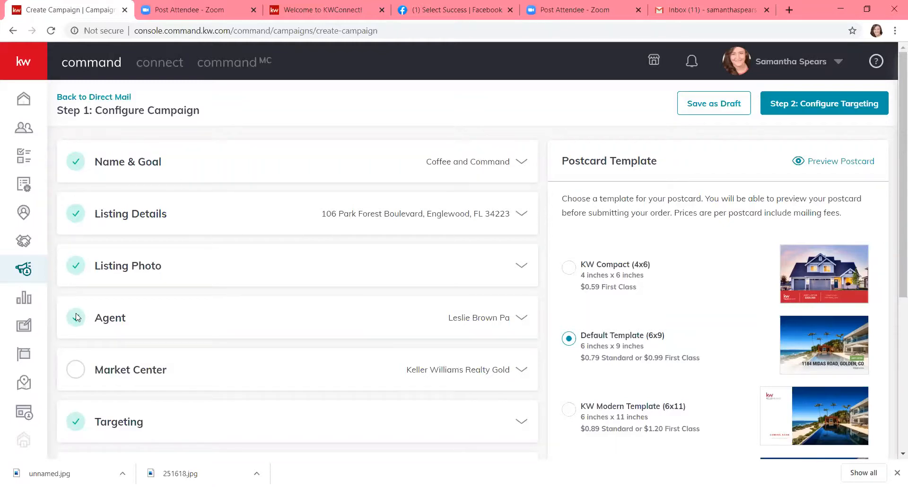
# Review the agent's first name, last name, email and phone, then save them
pyautogui.click(465, 327)
pyautogui.scroll(-3, 465, 326)
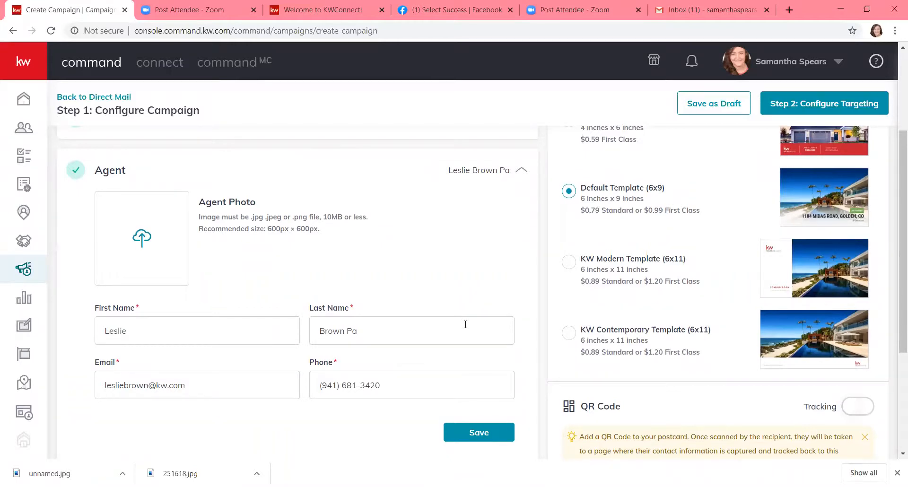
pyautogui.scroll(-1, 466, 325)
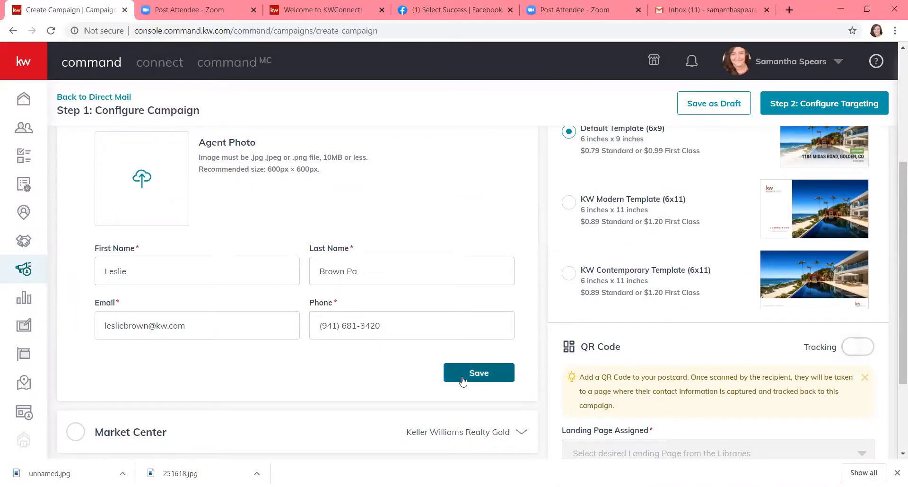
pyautogui.click(478, 373)
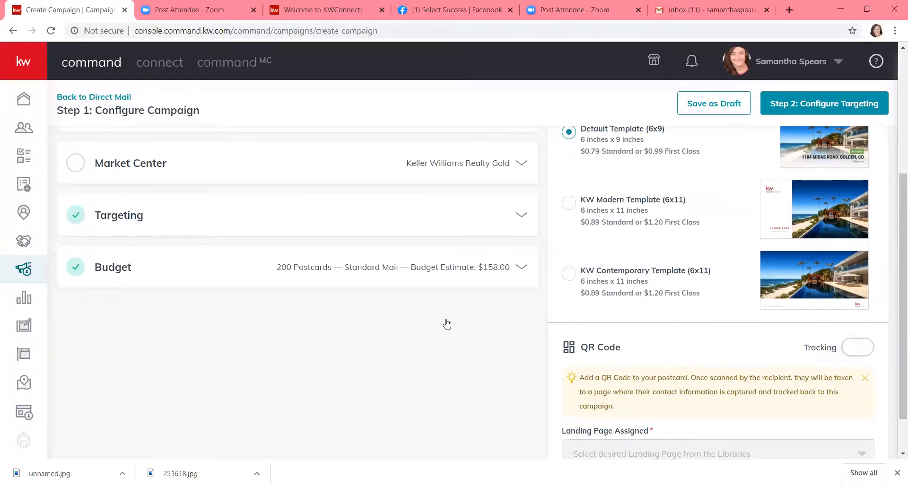
pyautogui.scroll(3, 445, 324)
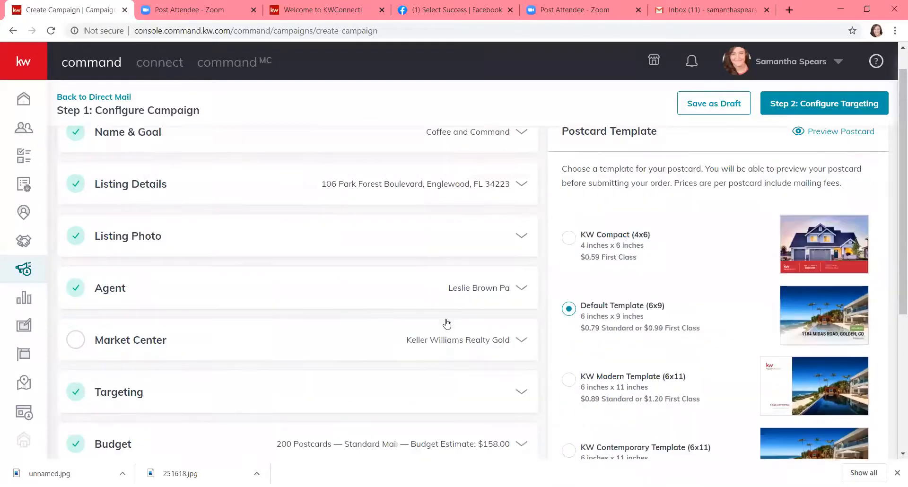
pyautogui.click(397, 343)
pyautogui.scroll(-5, 397, 345)
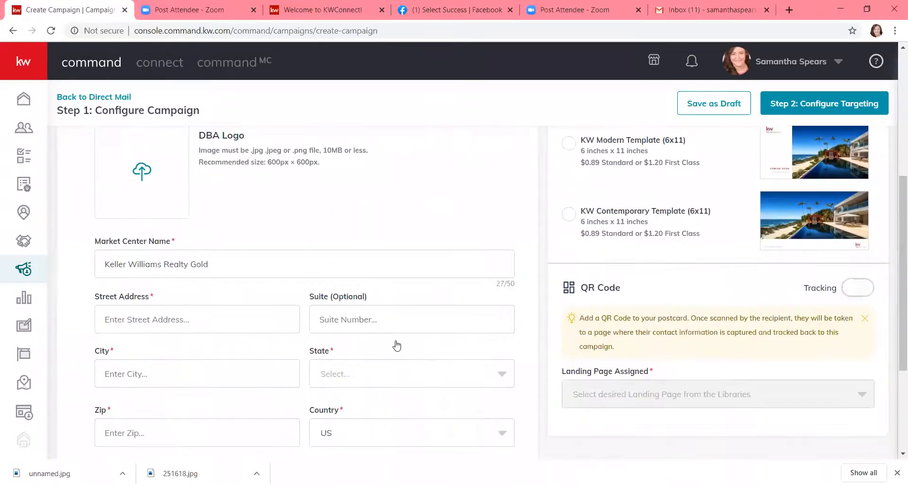
pyautogui.scroll(-1, 396, 346)
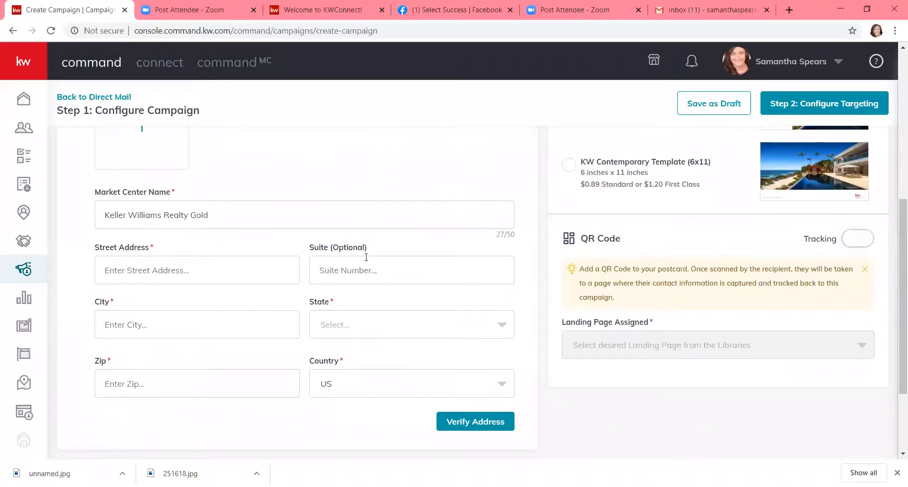
pyautogui.click(227, 271)
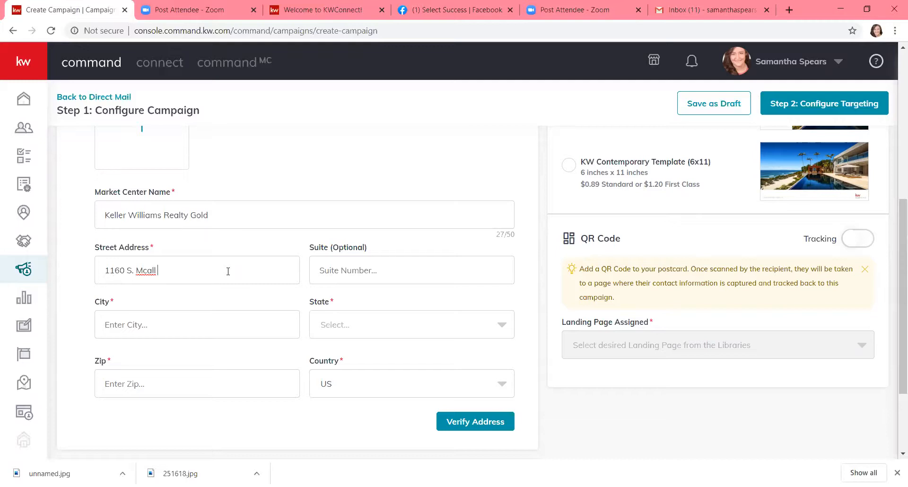
pyautogui.press('Tab')
pyautogui.press('Tab')
pyautogui.click(329, 356)
pyautogui.click(264, 385)
pyautogui.write('34223')
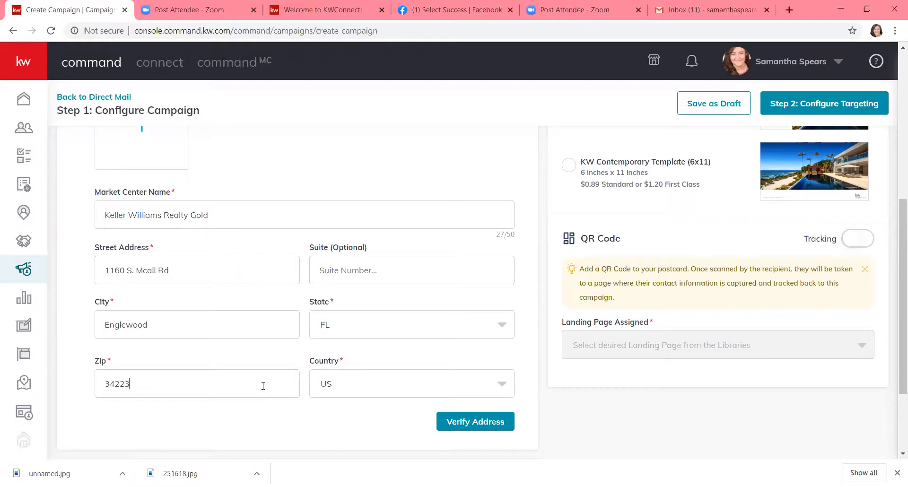
# Verify the market center address and accept the corrected version
pyautogui.click(488, 421)
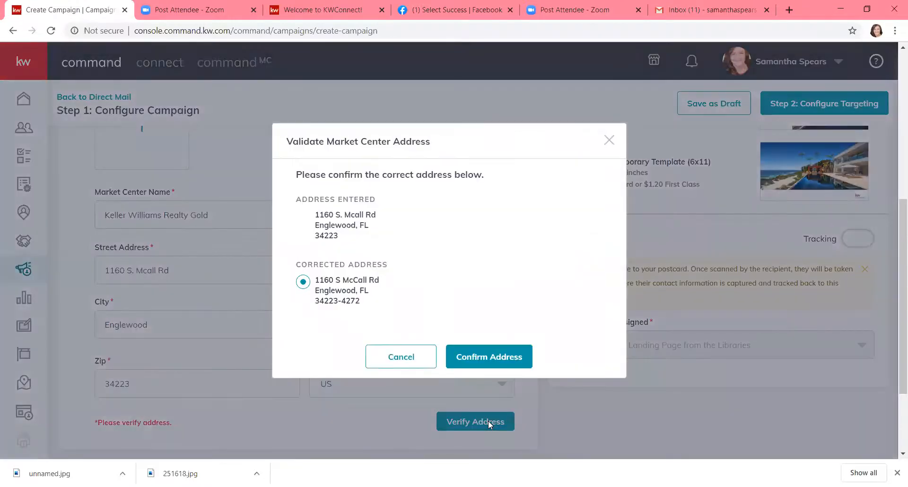
pyautogui.click(475, 359)
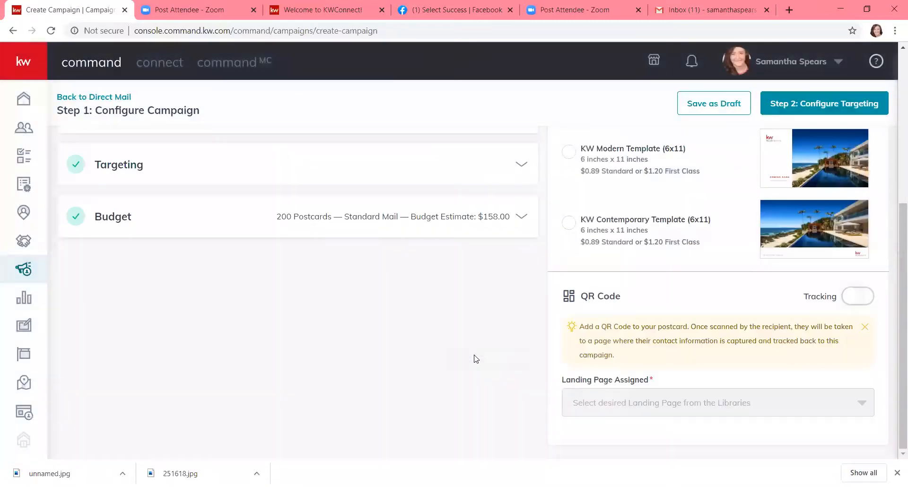
pyautogui.scroll(4, 476, 360)
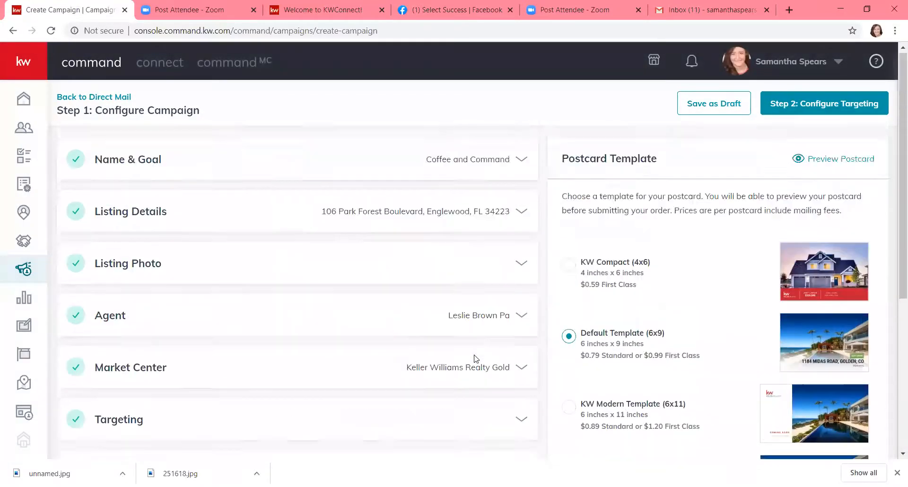
pyautogui.scroll(-3, 476, 359)
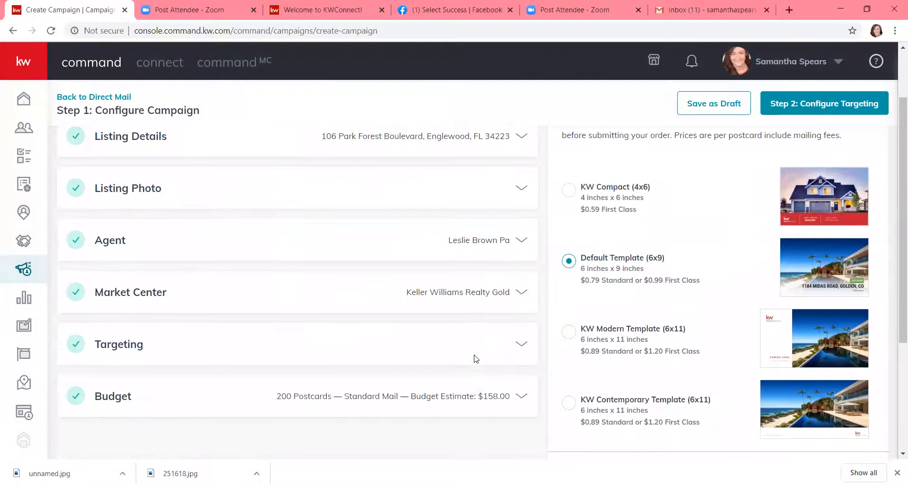
pyautogui.scroll(-3, 474, 359)
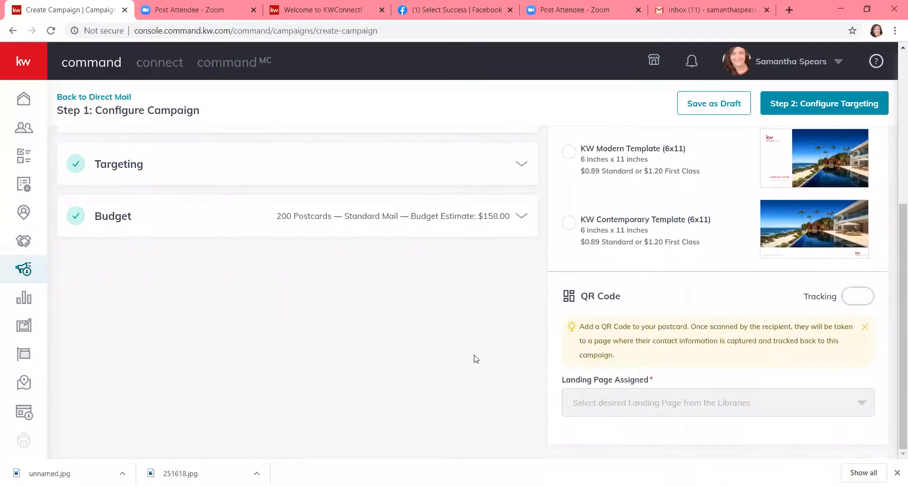
pyautogui.scroll(3, 462, 344)
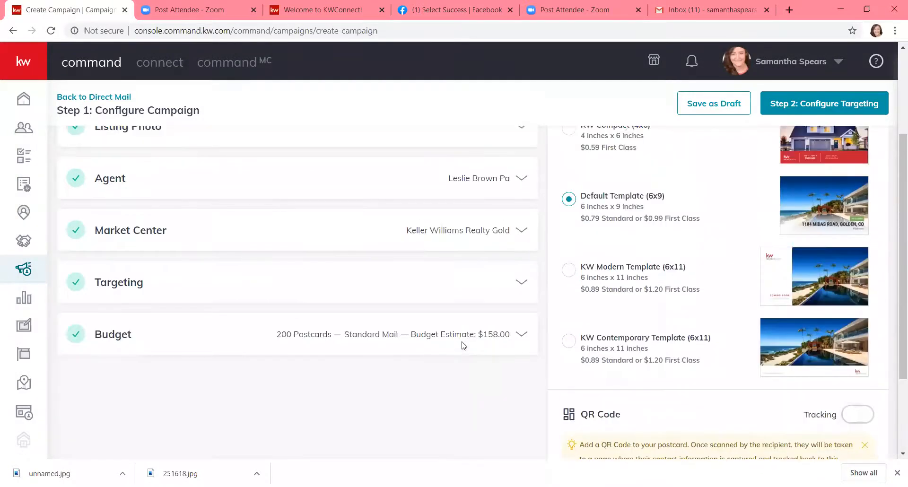
# Save Local Targeting and set the postcard quantity to 150
pyautogui.click(454, 287)
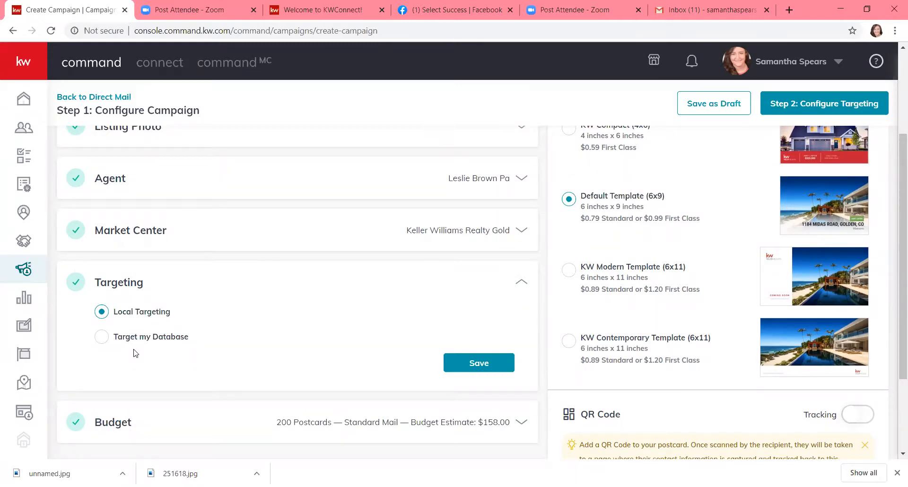
pyautogui.click(478, 362)
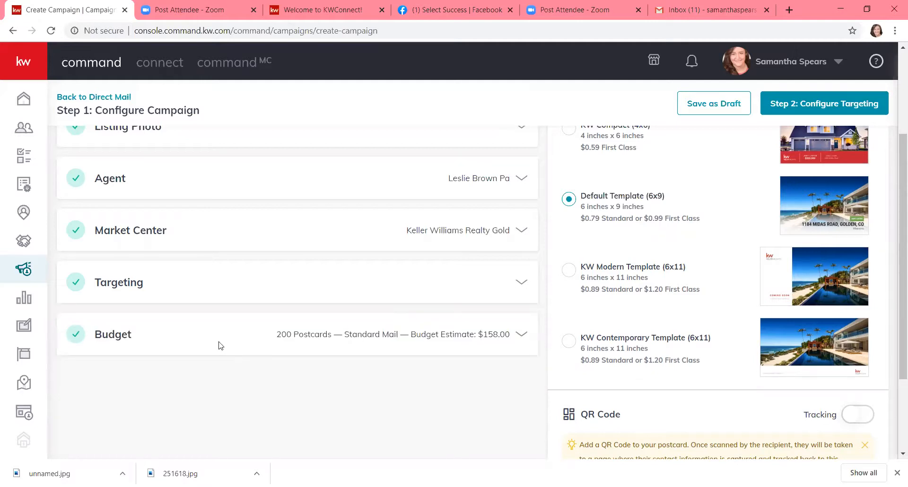
pyautogui.click(518, 337)
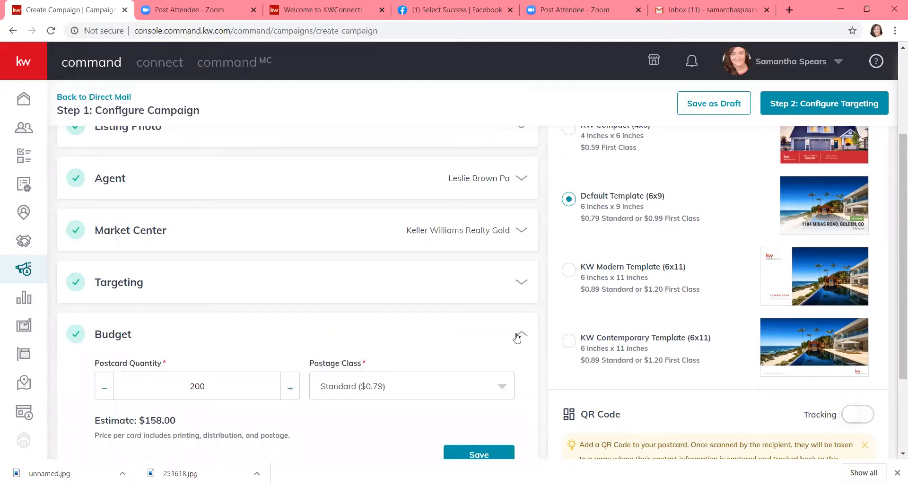
pyautogui.scroll(-3, 377, 330)
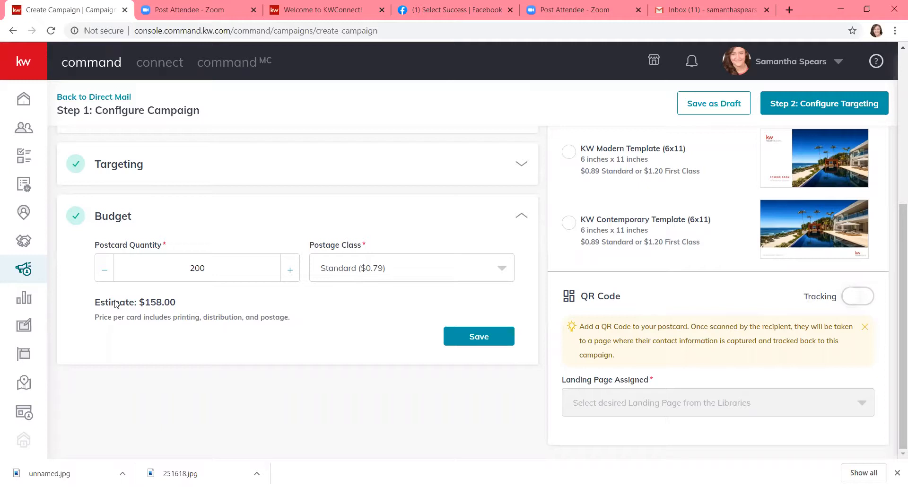
pyautogui.click(103, 274)
pyautogui.click(103, 274)
pyautogui.click(103, 274)
pyautogui.click(103, 272)
pyautogui.click(104, 272)
pyautogui.click(104, 271)
pyautogui.click(103, 271)
pyautogui.click(104, 272)
pyautogui.click(103, 272)
pyautogui.moveTo(208, 268); pyautogui.dragTo(144, 253)
pyautogui.write('150')
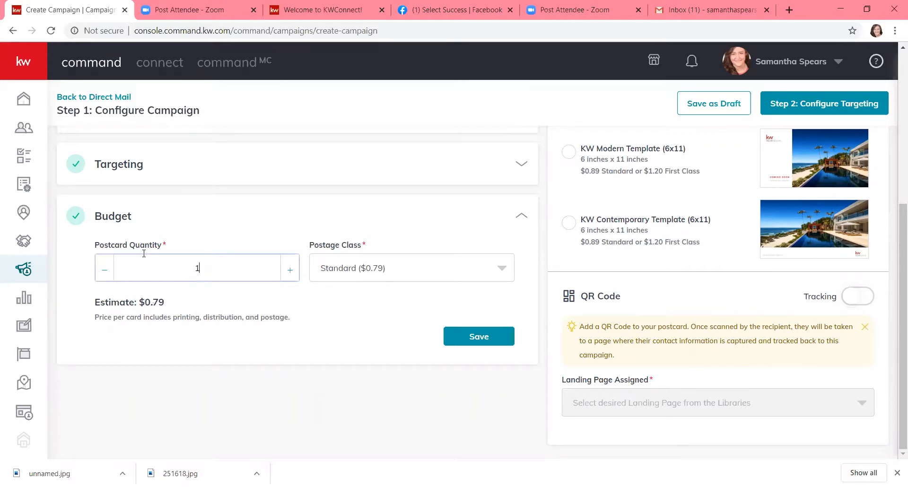
pyautogui.click(295, 308)
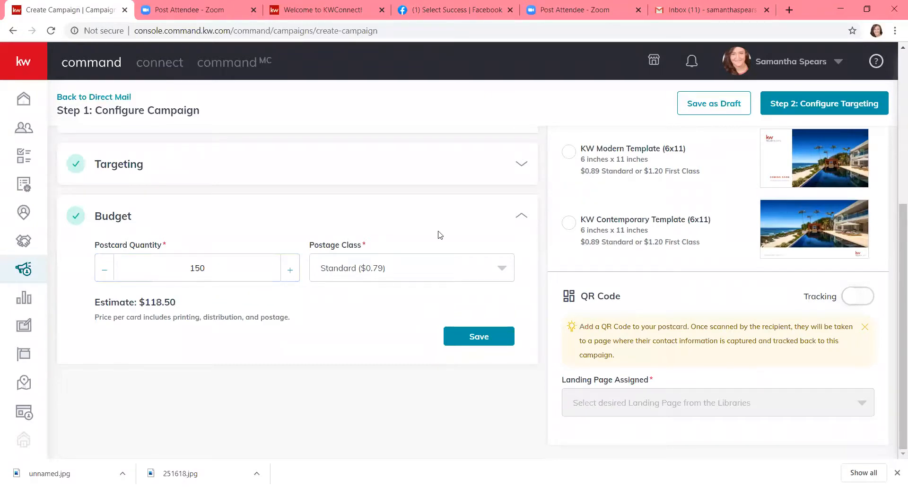
# Switch the postage class to First Class ($0.99) for a $148.50 estimate
pyautogui.scroll(1, 604, 223)
pyautogui.scroll(3, 605, 223)
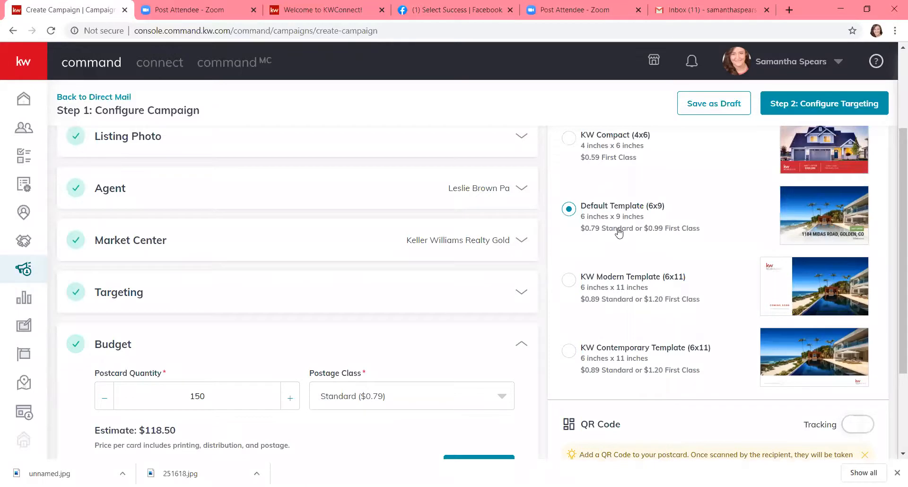
pyautogui.hotkey('ctrl', '-')
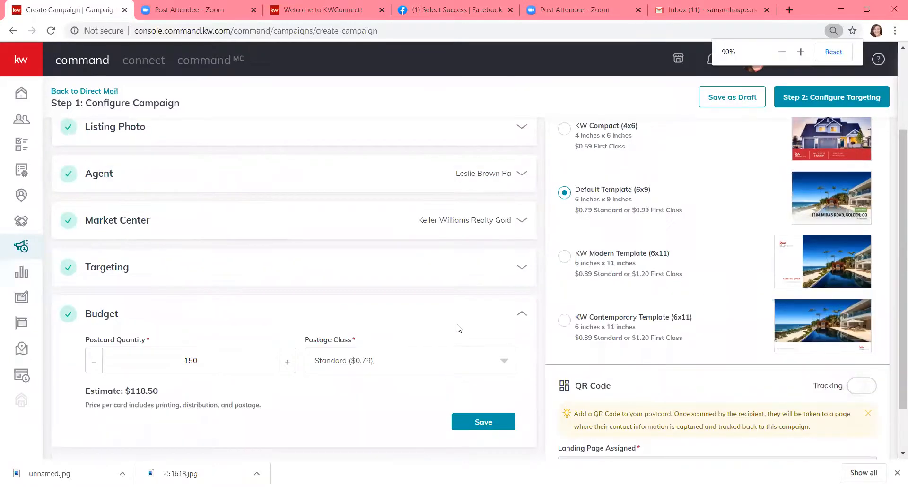
pyautogui.click(459, 356)
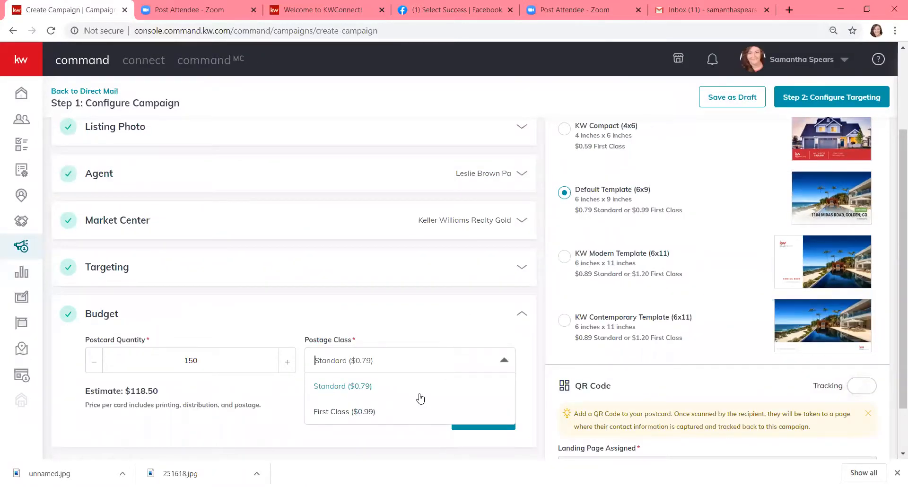
pyautogui.click(419, 415)
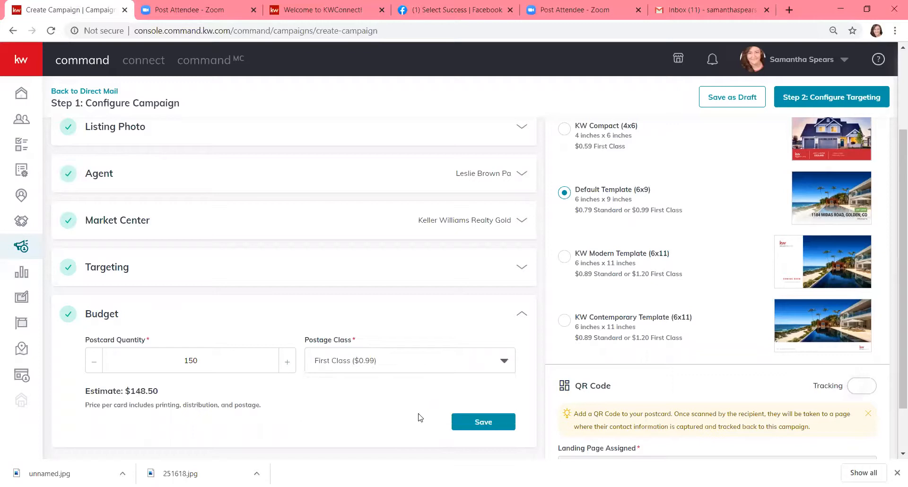
pyautogui.scroll(-2, 419, 417)
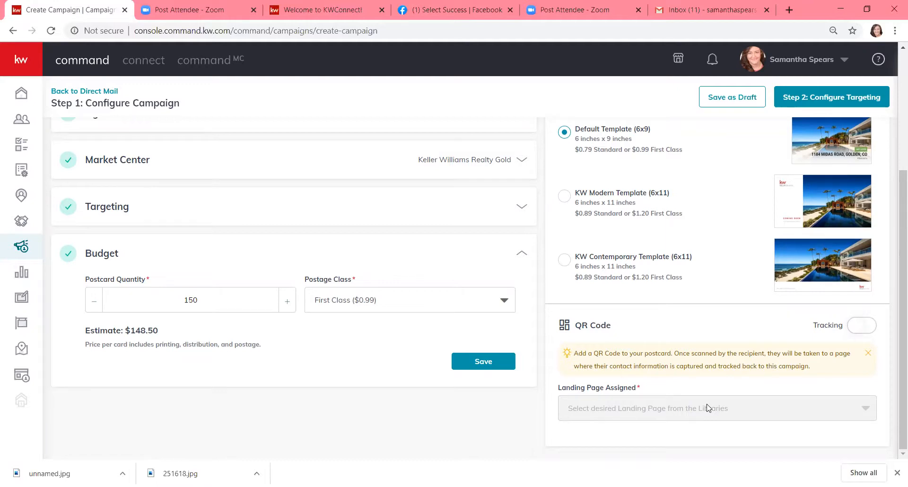
pyautogui.click(862, 327)
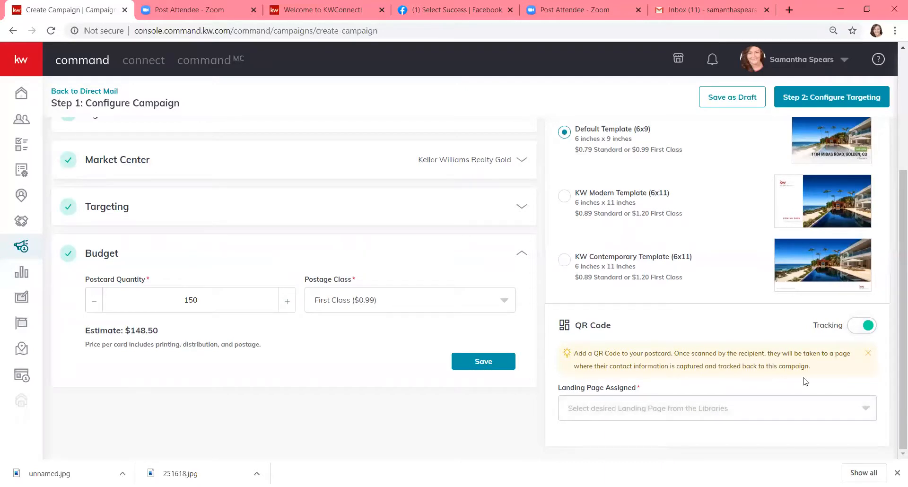
pyautogui.click(788, 414)
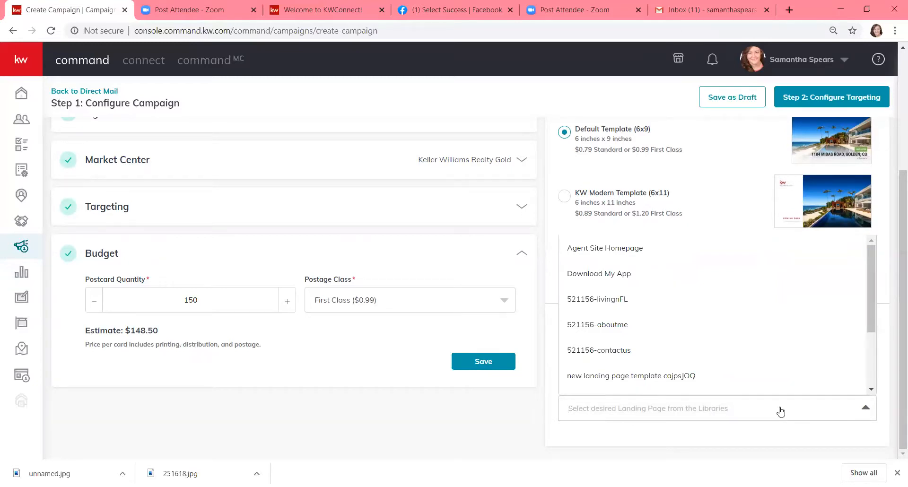
pyautogui.scroll(-2, 747, 376)
pyautogui.click(655, 355)
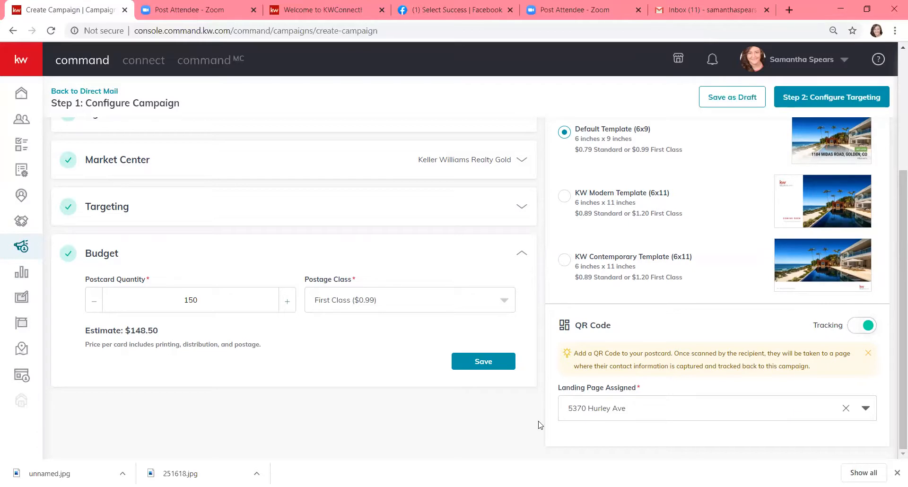
pyautogui.click(492, 363)
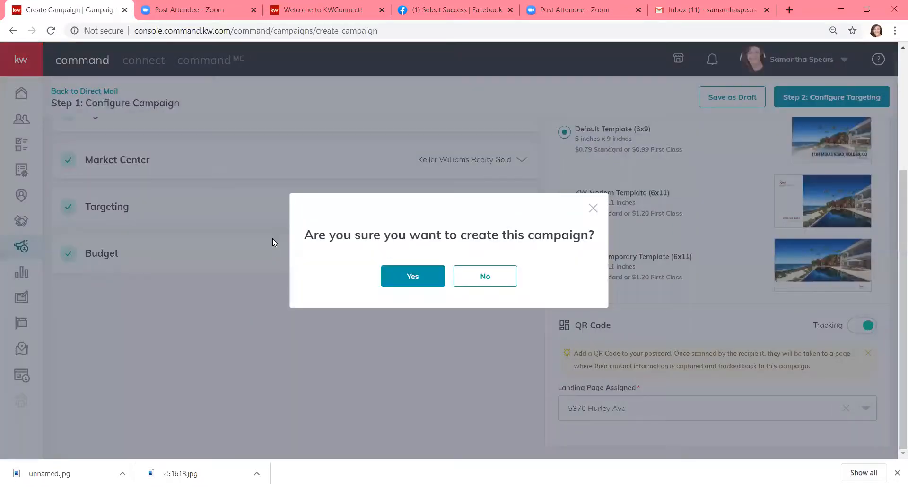
# Confirm campaign creation and target only Single Family property types
pyautogui.click(407, 264)
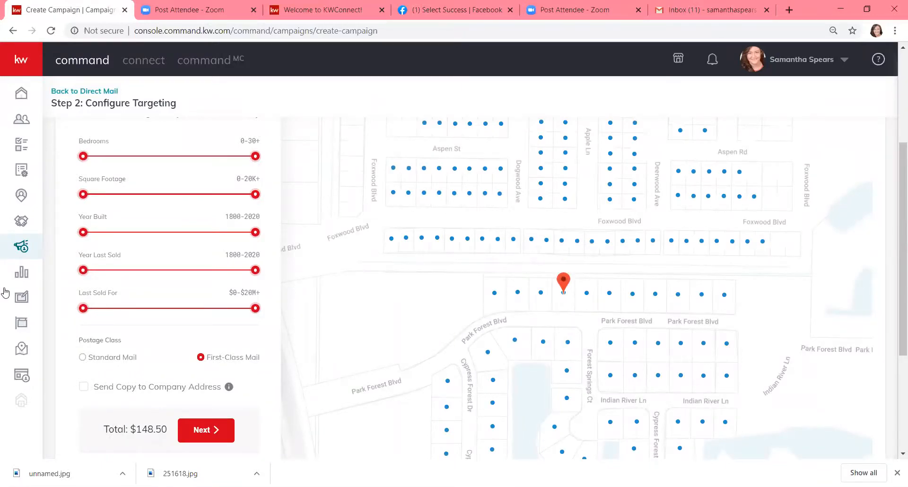
pyautogui.scroll(4, 4, 293)
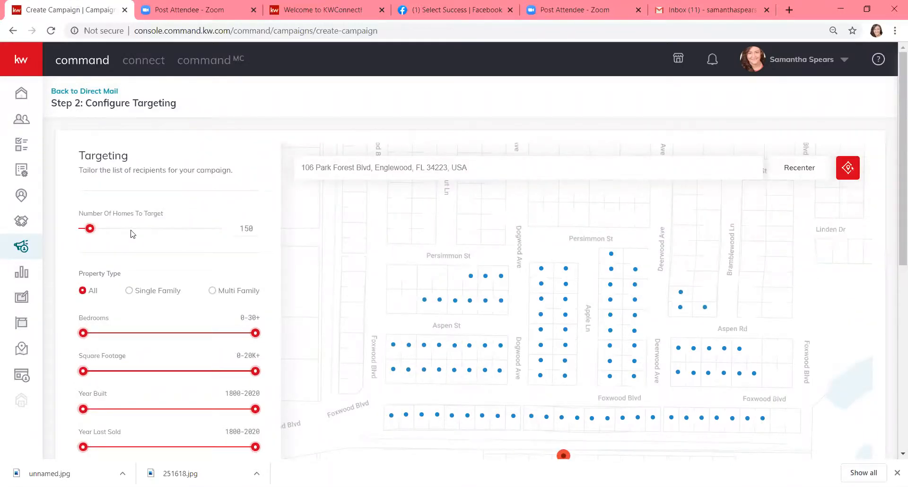
pyautogui.scroll(-1, 152, 239)
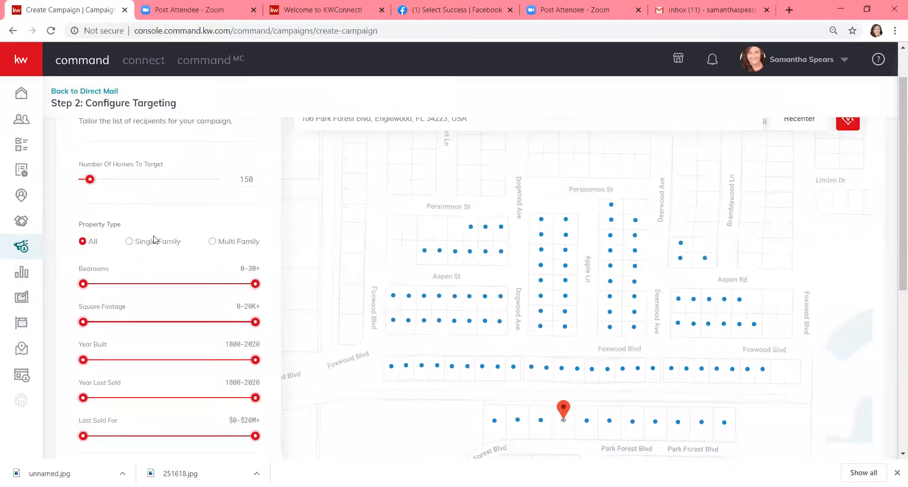
pyautogui.click(129, 242)
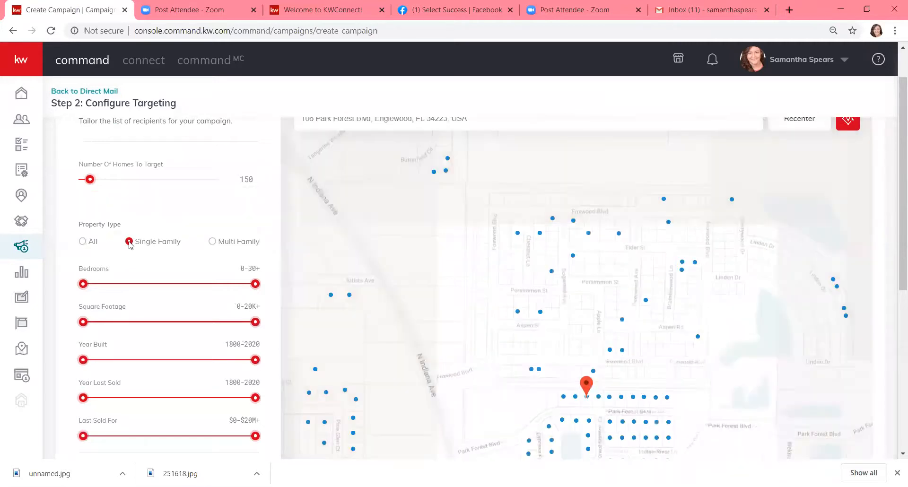
pyautogui.scroll(-3, 130, 242)
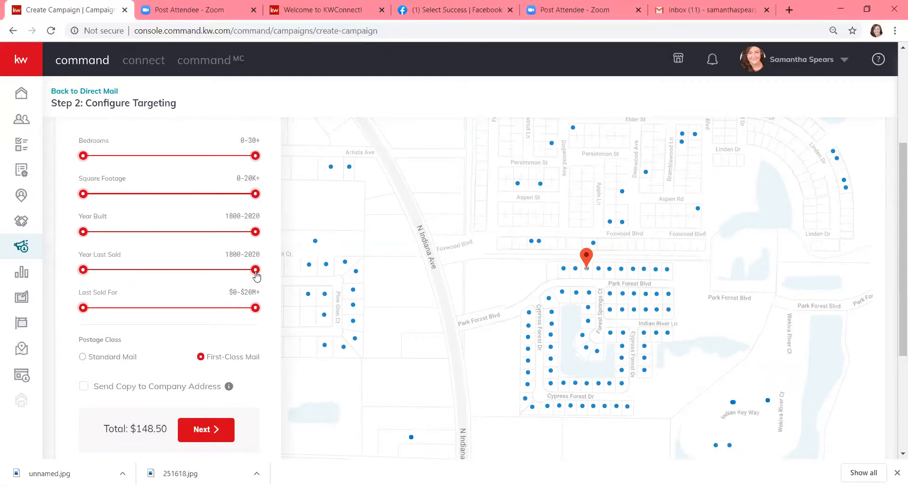
# Limit targeted homes to those last sold 1800–2014 and inspect one listed home's details
pyautogui.moveTo(256, 273); pyautogui.dragTo(225, 273)
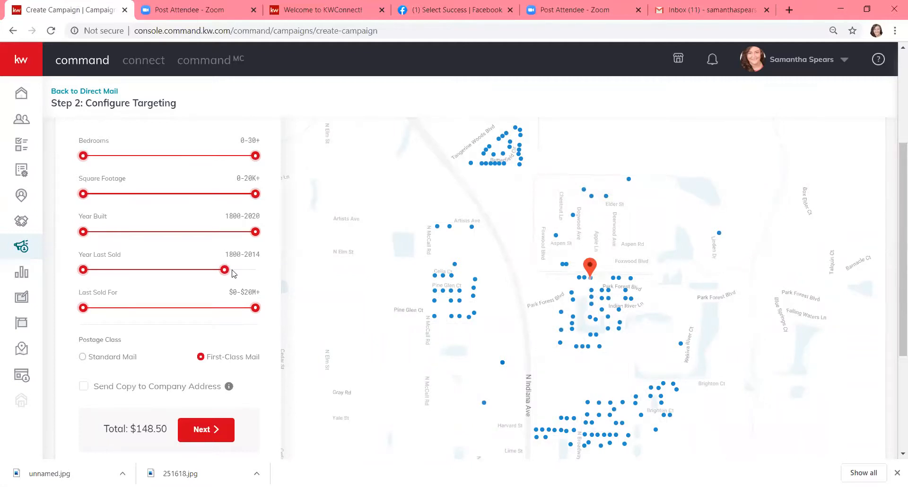
pyautogui.click(472, 229)
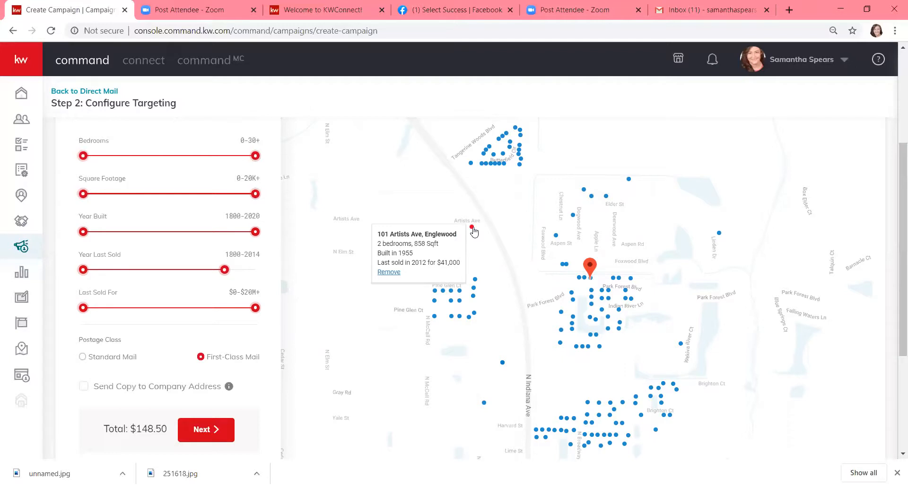
pyautogui.moveTo(562, 266)
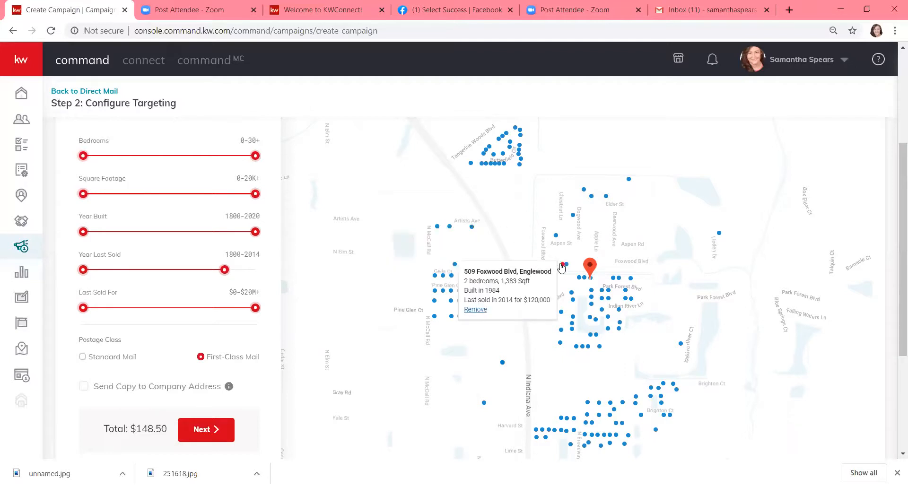
pyautogui.moveTo(573, 220)
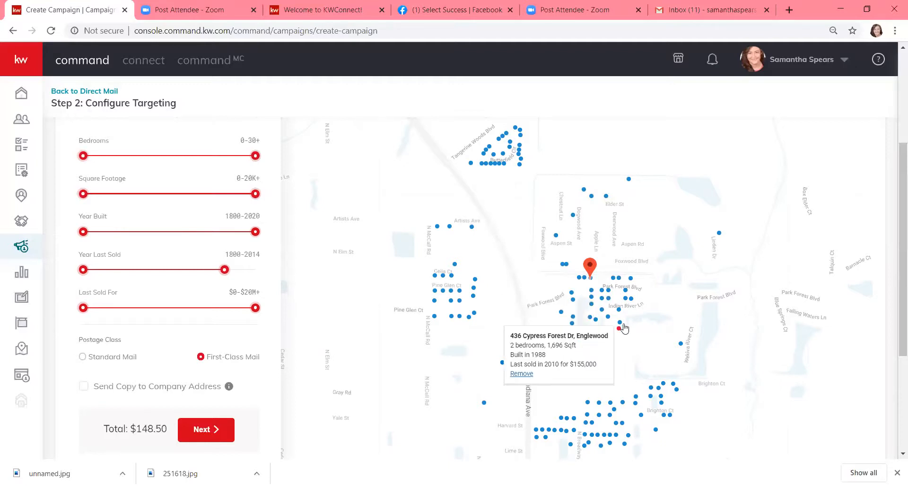
pyautogui.moveTo(619, 310)
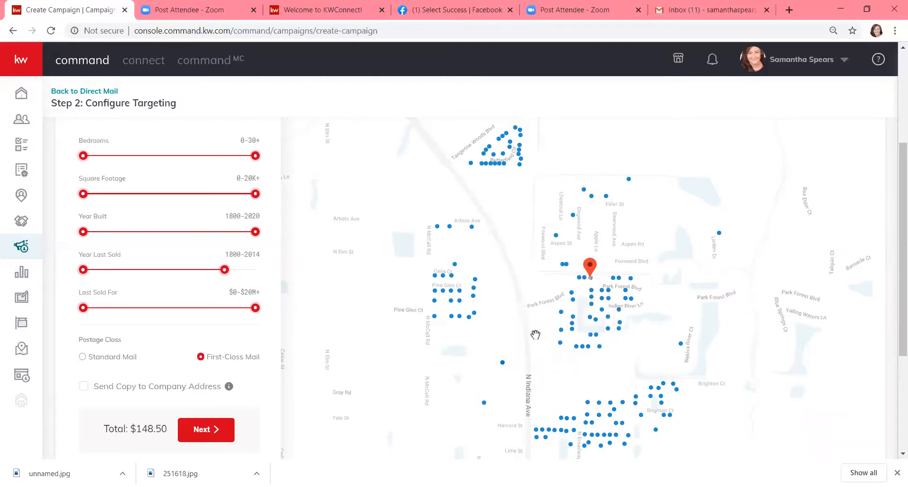
# Also mail a copy to the company address, bringing the total to $149.49, and proceed to Preview & Payment
pyautogui.scroll(-1, 219, 330)
pyautogui.scroll(-1, 218, 330)
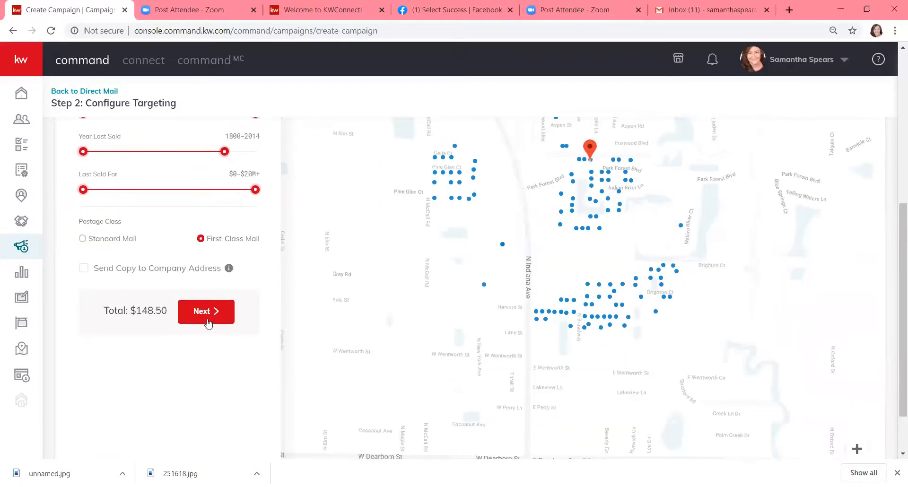
pyautogui.click(84, 270)
pyautogui.scroll(5, 149, 245)
pyautogui.scroll(-4, 149, 245)
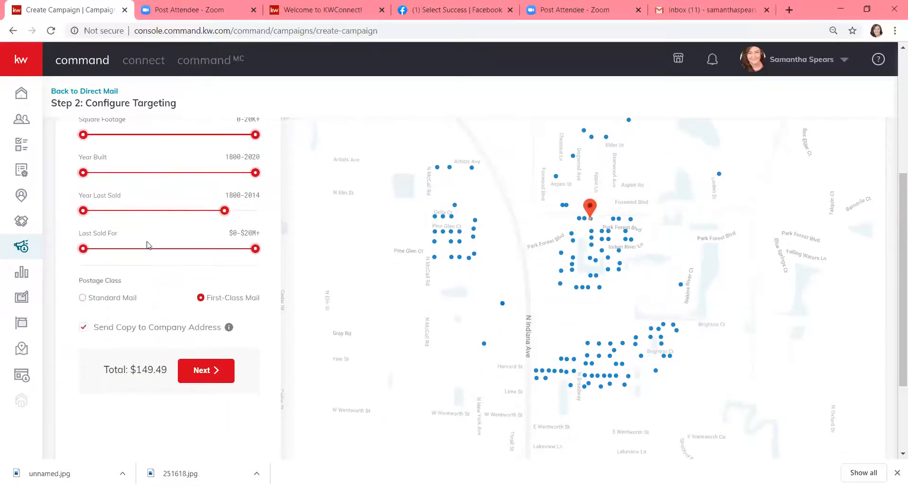
pyautogui.scroll(3, 149, 245)
pyautogui.scroll(2, 149, 245)
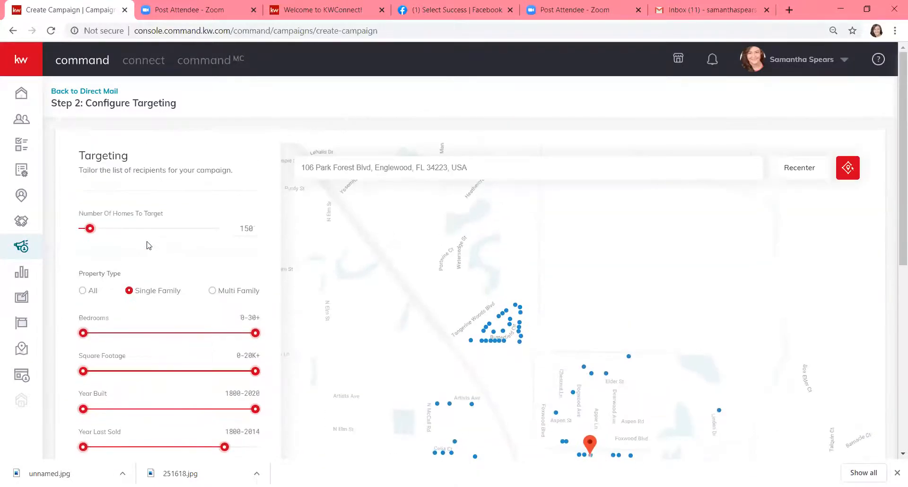
pyautogui.scroll(-6, 147, 244)
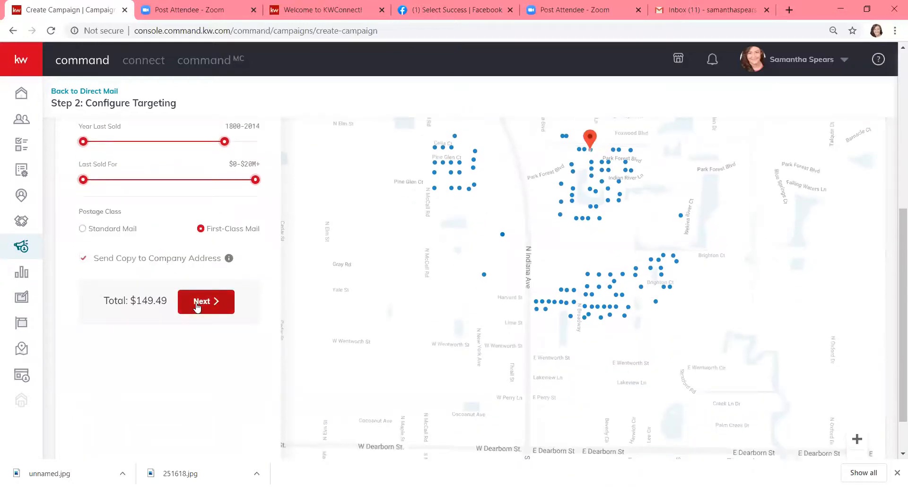
pyautogui.click(198, 308)
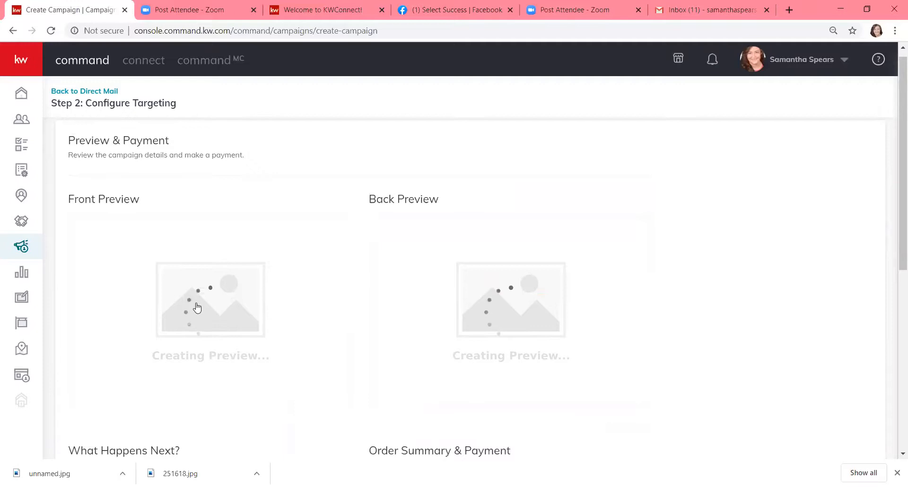
# Scroll down the Preview & Payment page while the postcard front and back previews generate
pyautogui.scroll(-1, 197, 308)
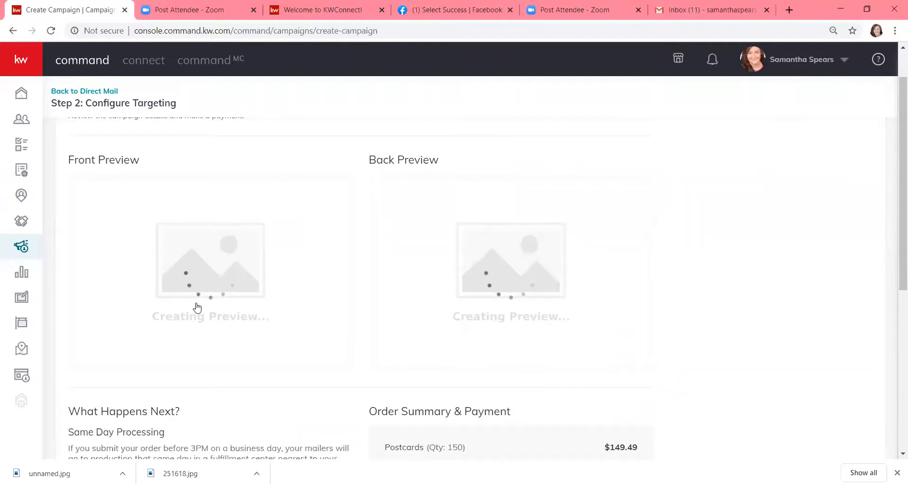
pyautogui.scroll(-1, 197, 307)
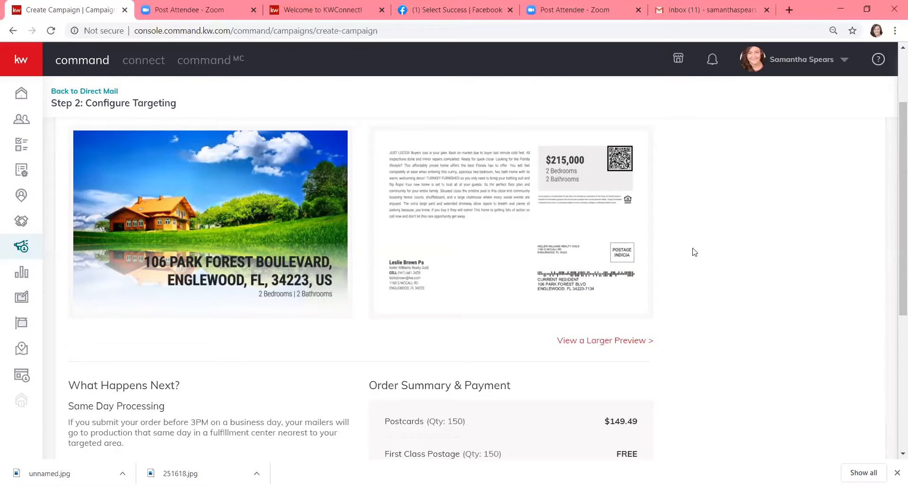
pyautogui.scroll(1, 693, 246)
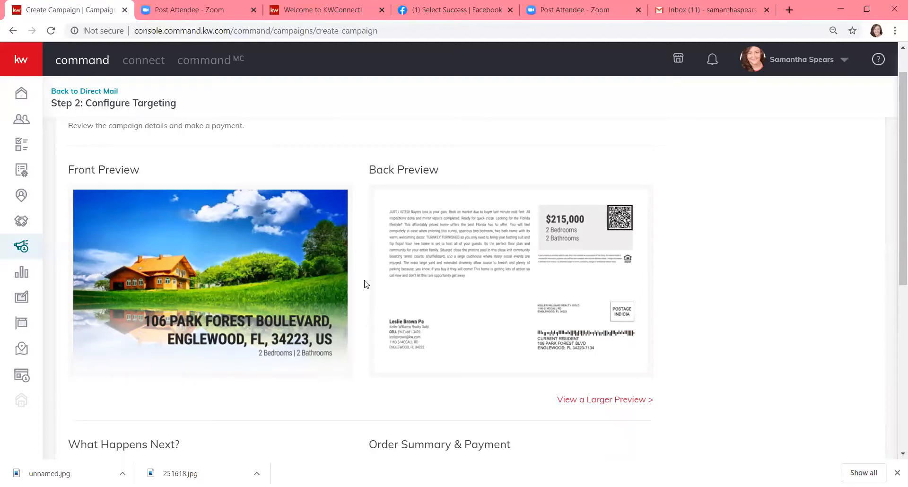
pyautogui.scroll(-6, 364, 284)
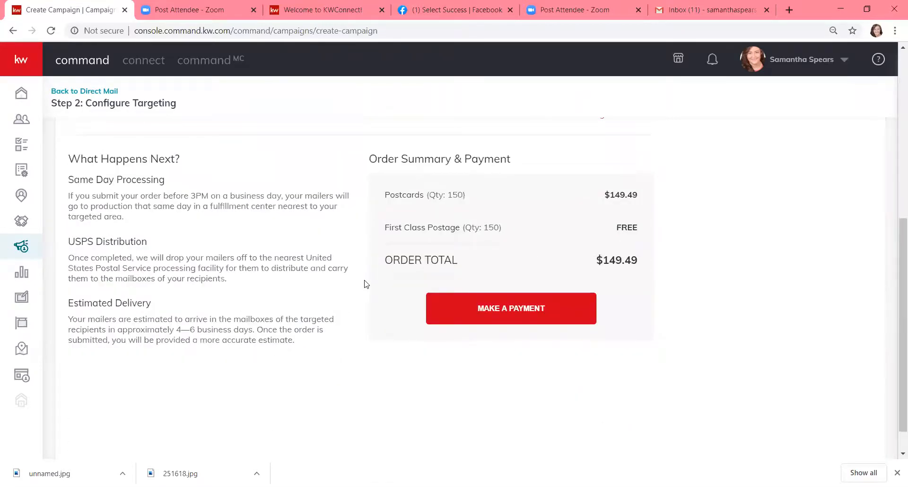
pyautogui.scroll(-1, 364, 284)
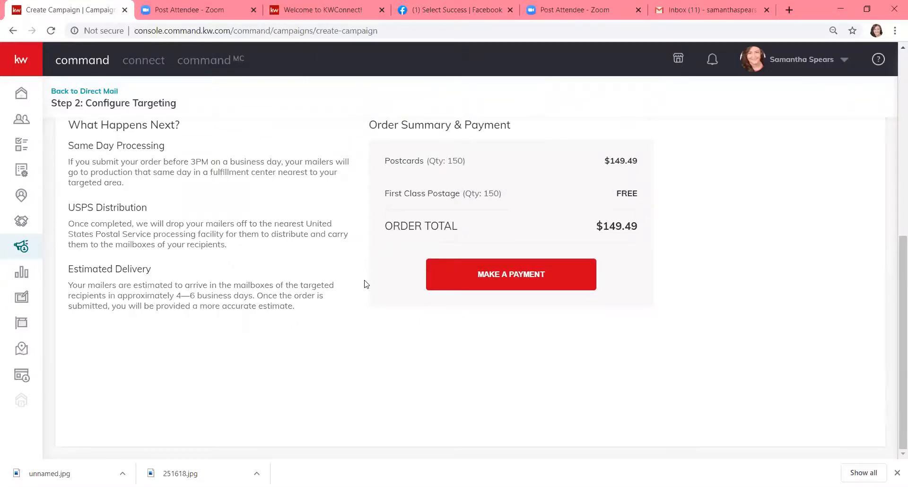
pyautogui.scroll(7, 364, 284)
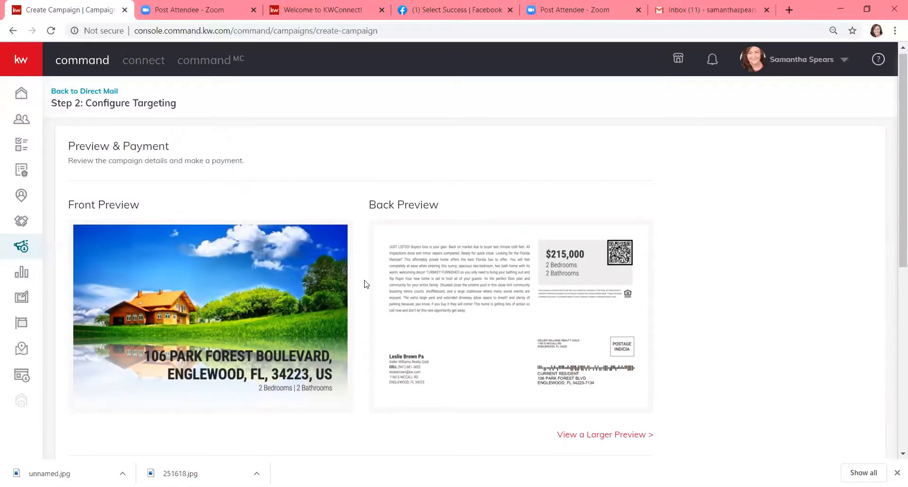
pyautogui.scroll(-6, 364, 284)
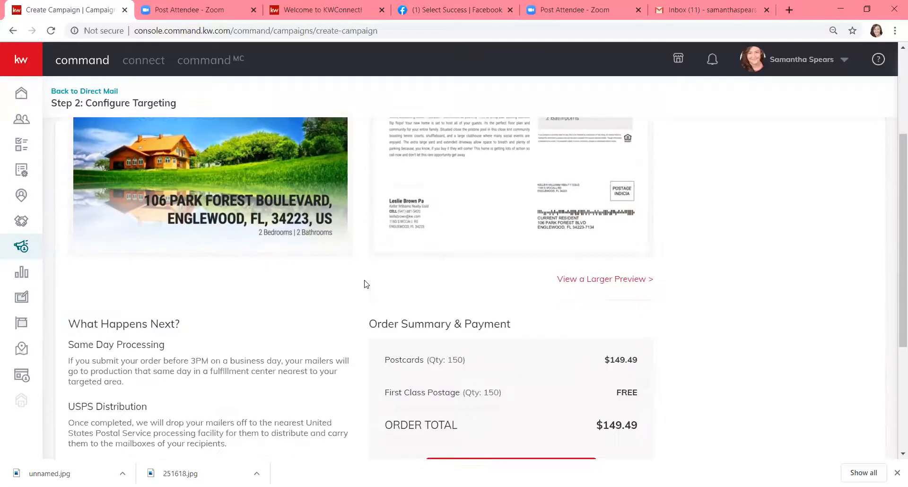
pyautogui.scroll(4, 364, 284)
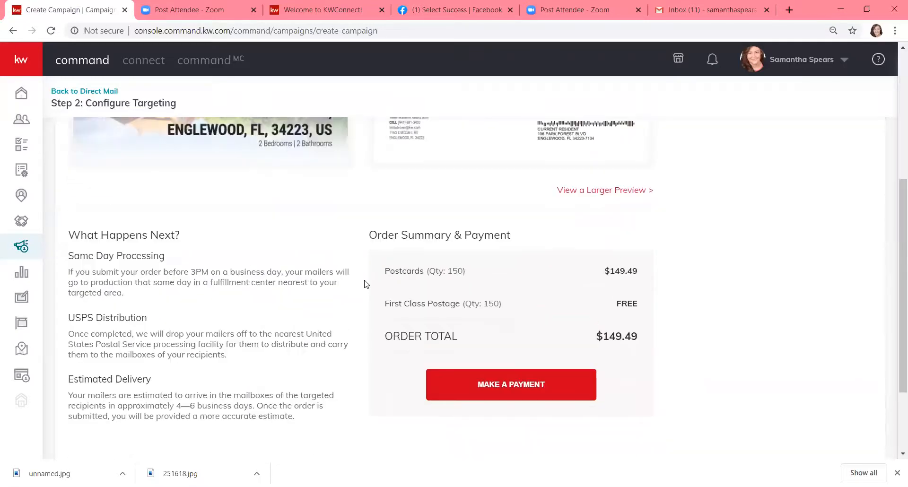
pyautogui.scroll(-5, 364, 284)
pyautogui.scroll(-1, 364, 283)
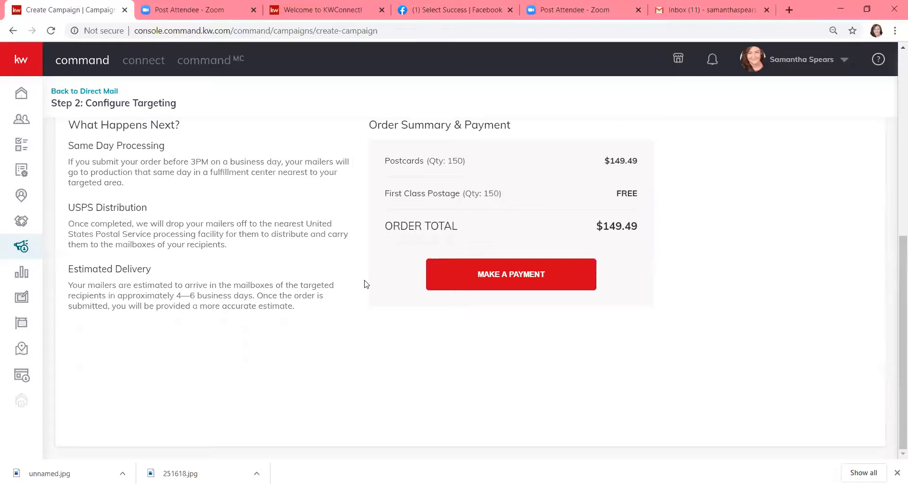
pyautogui.scroll(8, 364, 283)
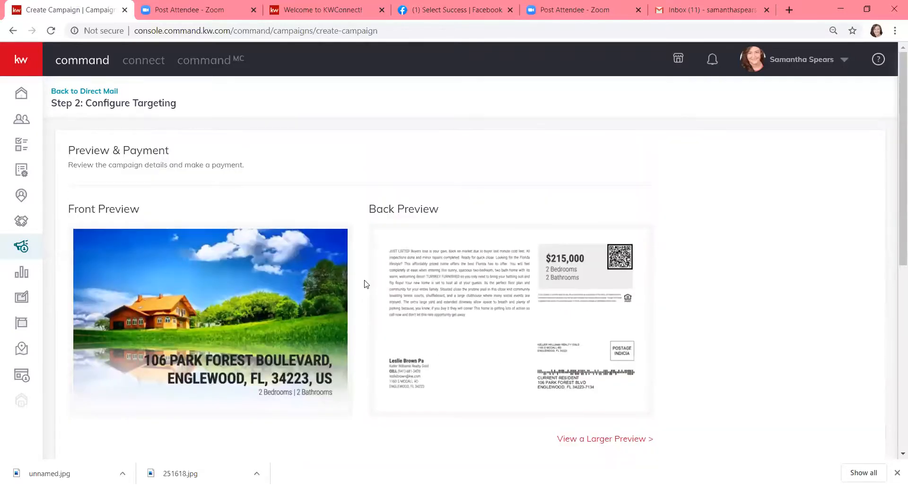
pyautogui.scroll(-7, 364, 284)
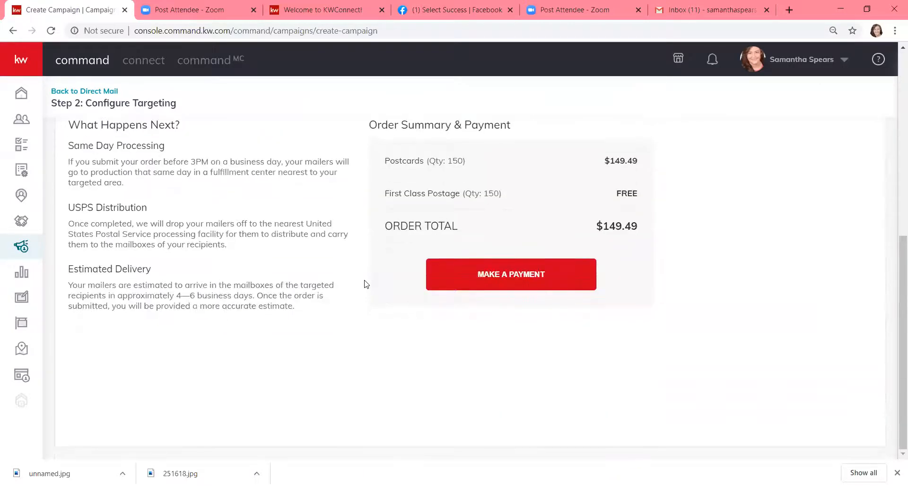